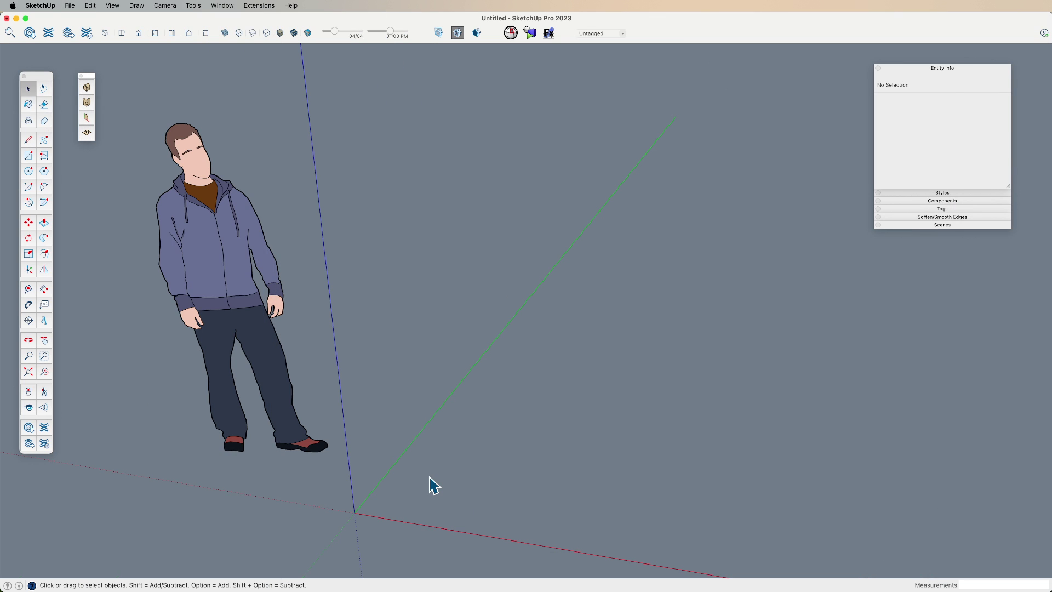
Select the leftover test box and delete it.
key("r")
left_click(442, 482)
left_click(518, 477)
key("p")
left_click_drag(479, 482, 479, 422)
key("space")
left_click_drag(412, 407, 568, 505)
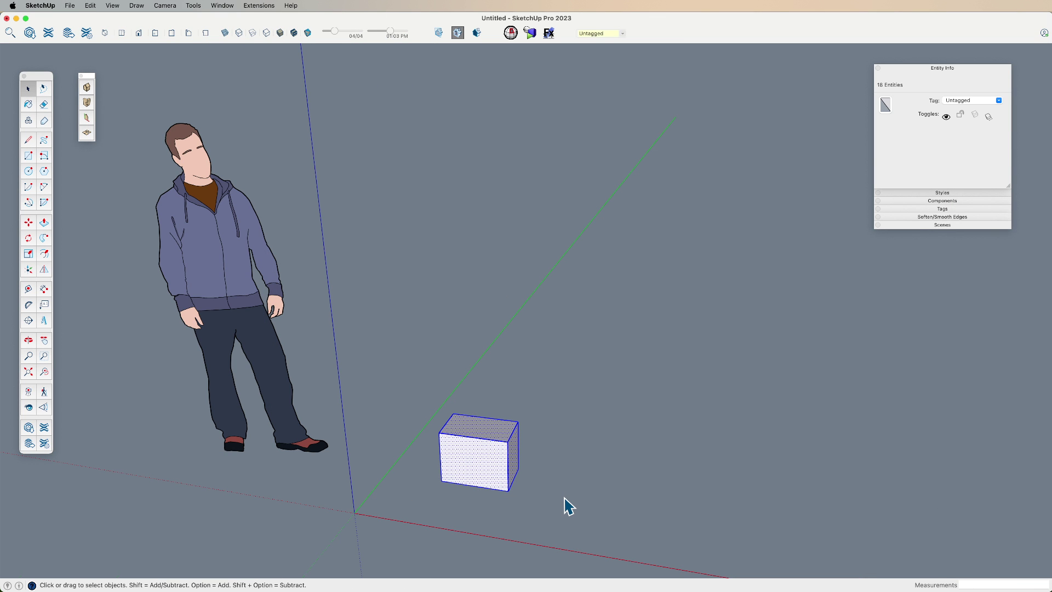
key("Delete")
mouse_move(91, 77)
left_mouse_down()
mouse_move(144, 85)
mouse_move(90, 77)
left_mouse_up()
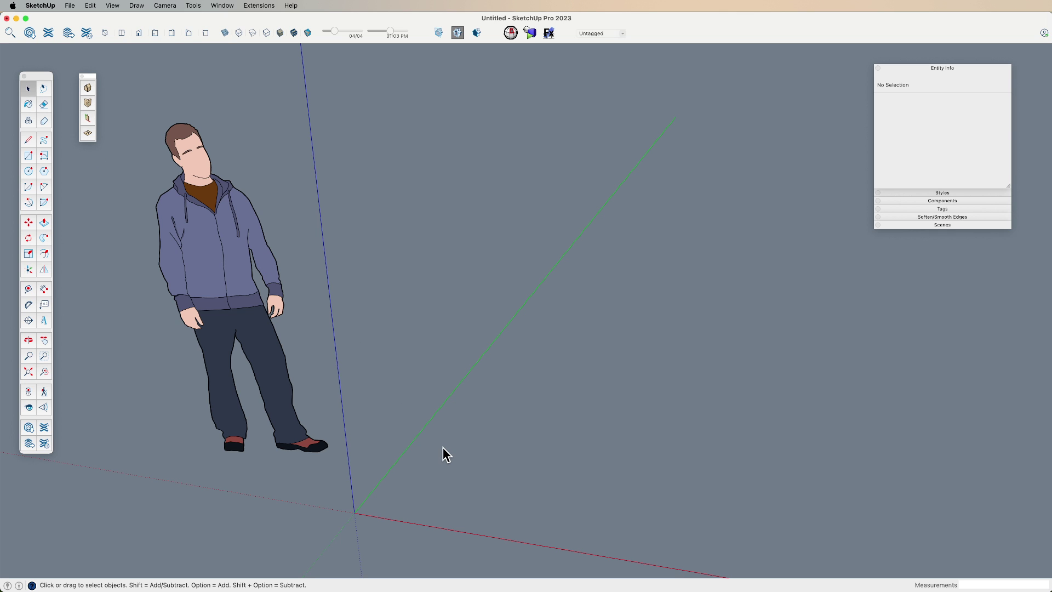
Draw a rectangle on the ground and Push/Pull it up into a box.
middle_click_drag(432, 469, 474, 481)
scroll(444, 518, "up", 5)
key("r")
left_click(436, 466)
left_click(516, 460)
key("p")
left_click(491, 480)
left_click(482, 445)
scroll(482, 441, "up", 2)
Draw a line across the box's top face, splitting it in two.
key("l")
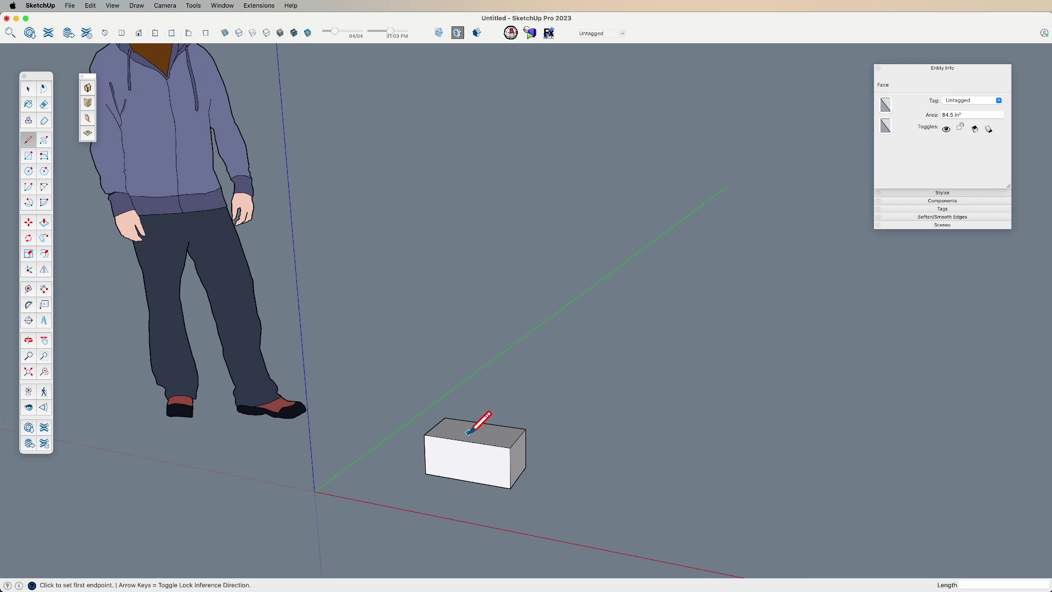
left_click(466, 441)
left_click(485, 423)
key("space")
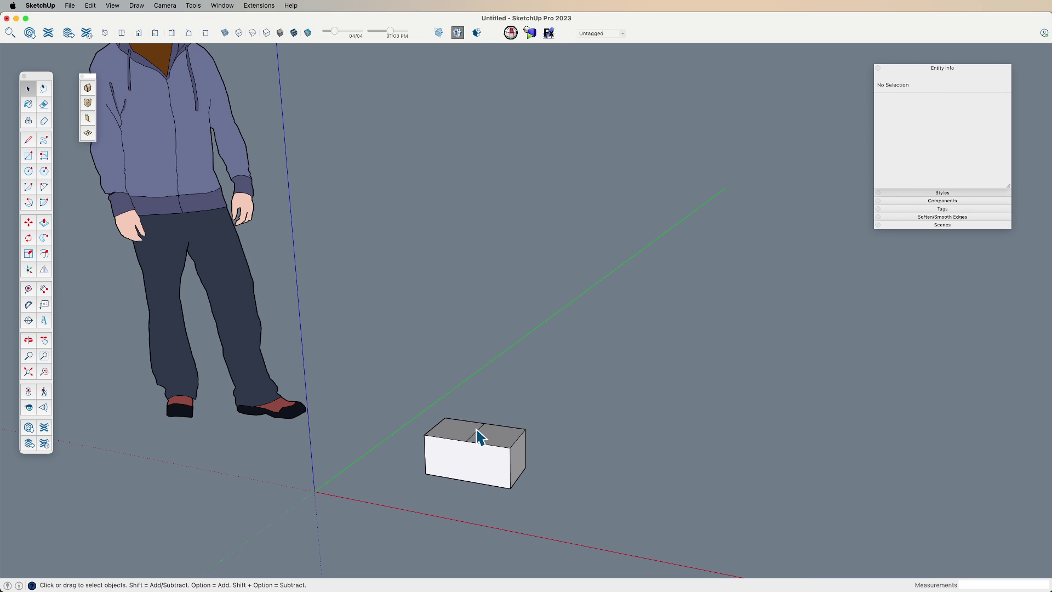
Move the top line straight up to form the roof ridge.
left_click(479, 438)
scroll(480, 435, "up", 2)
key("m")
left_click(485, 425)
left_click(486, 393)
middle_click_drag(486, 394, 493, 465)
key("space")
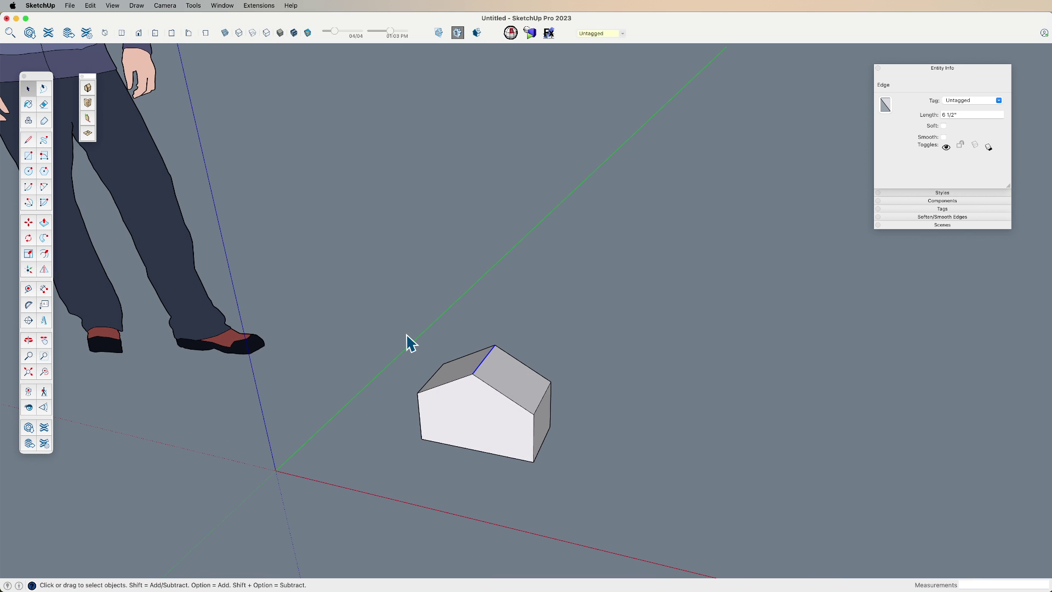
Select the whole house shape, then the right roof face.
left_click_drag(389, 328, 609, 471)
scroll(504, 386, "up", 3)
left_click(512, 387)
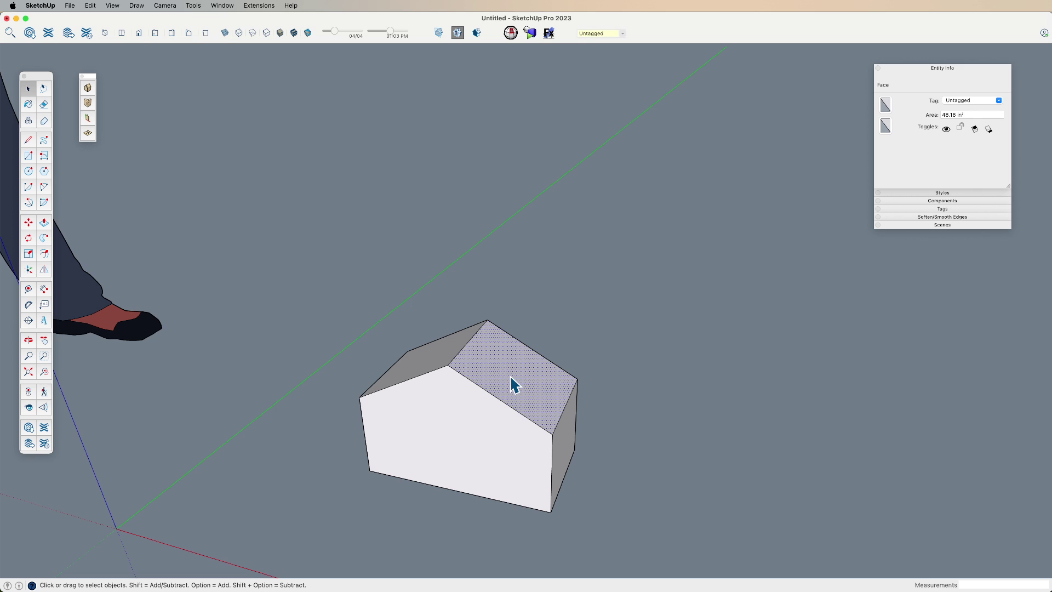
Run Components from Faces on all faces with 1/4" thickness, named Plywood.
left_click_drag(316, 290, 647, 539)
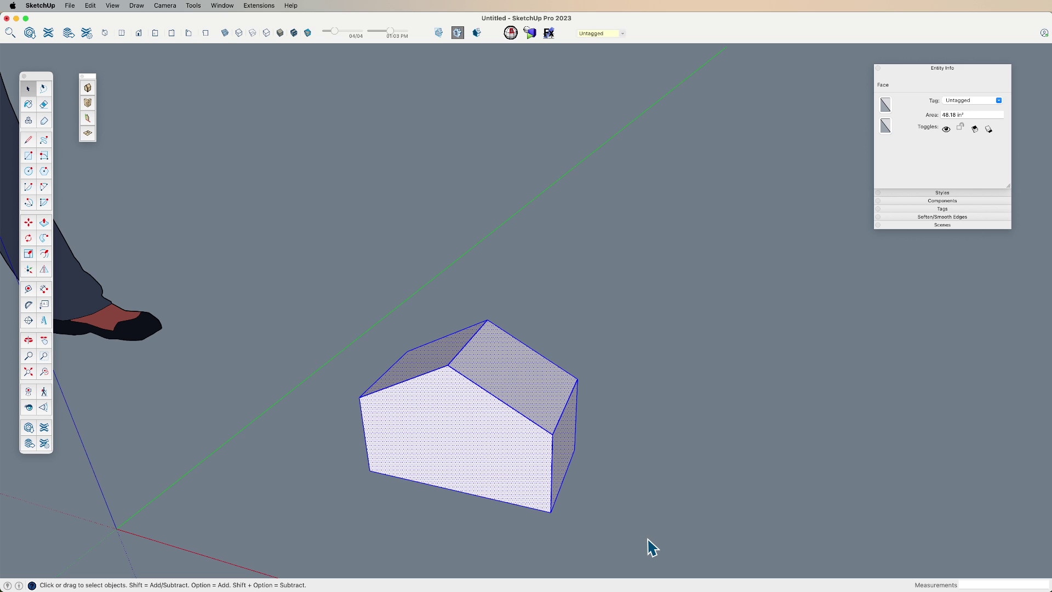
left_click(88, 92)
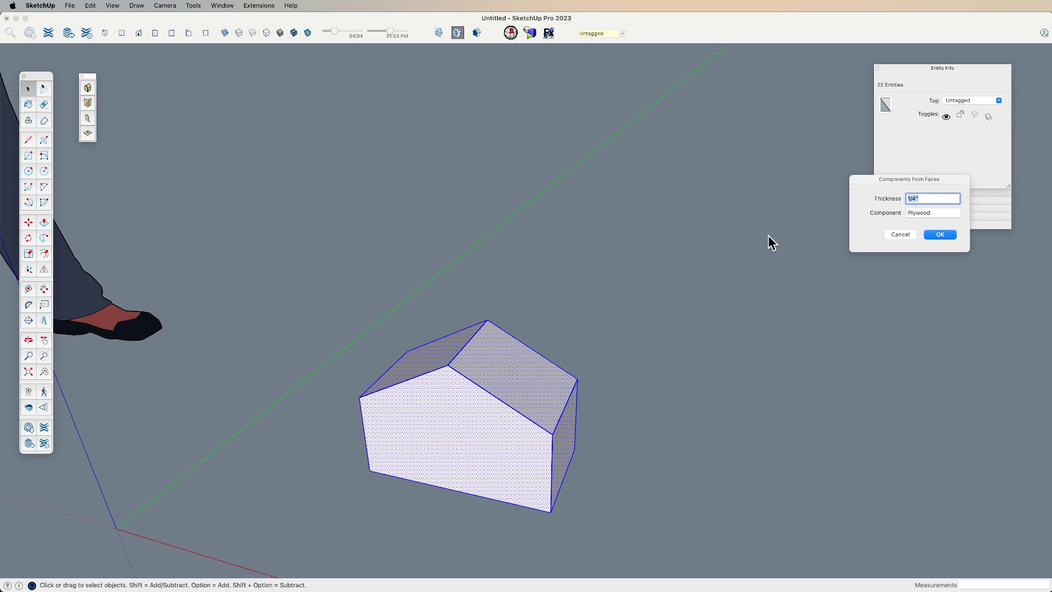
left_click_drag(936, 182, 705, 115)
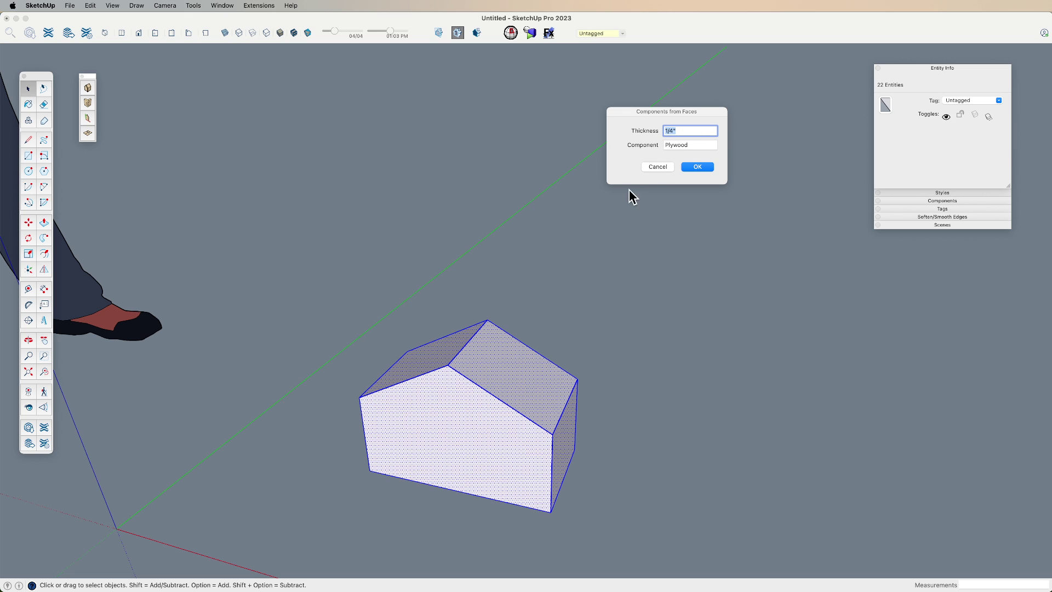
left_click(699, 167)
Move one roof panel away from the house and reposition the other roof panel.
scroll(499, 455, "up", 2)
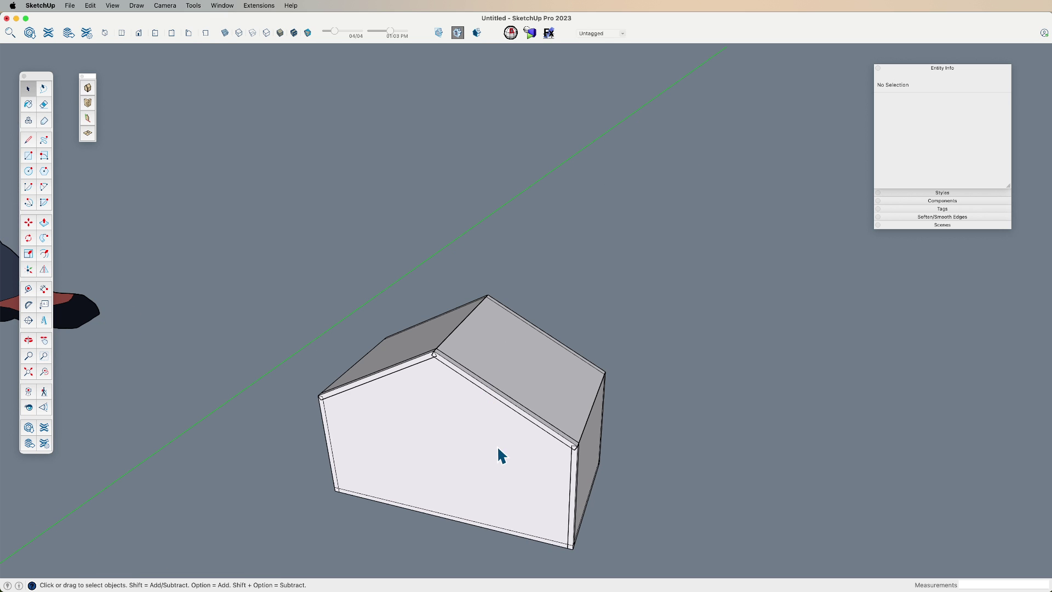
middle_click_drag(499, 455, 471, 447)
left_click(536, 307)
key("m")
left_click(547, 282)
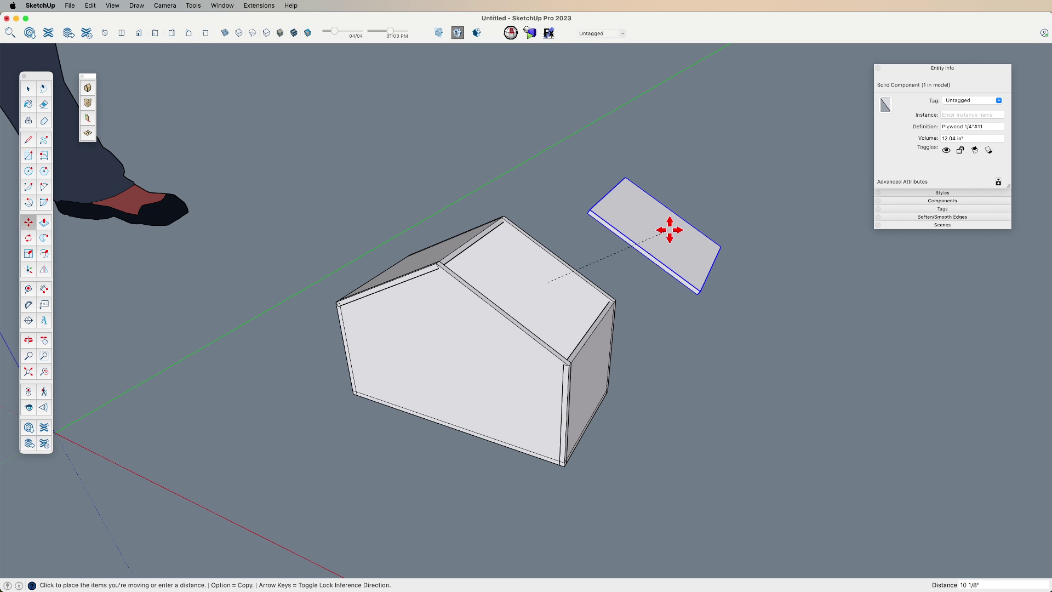
left_click(669, 230)
key("space")
left_click(582, 298)
key("m")
left_click(666, 370)
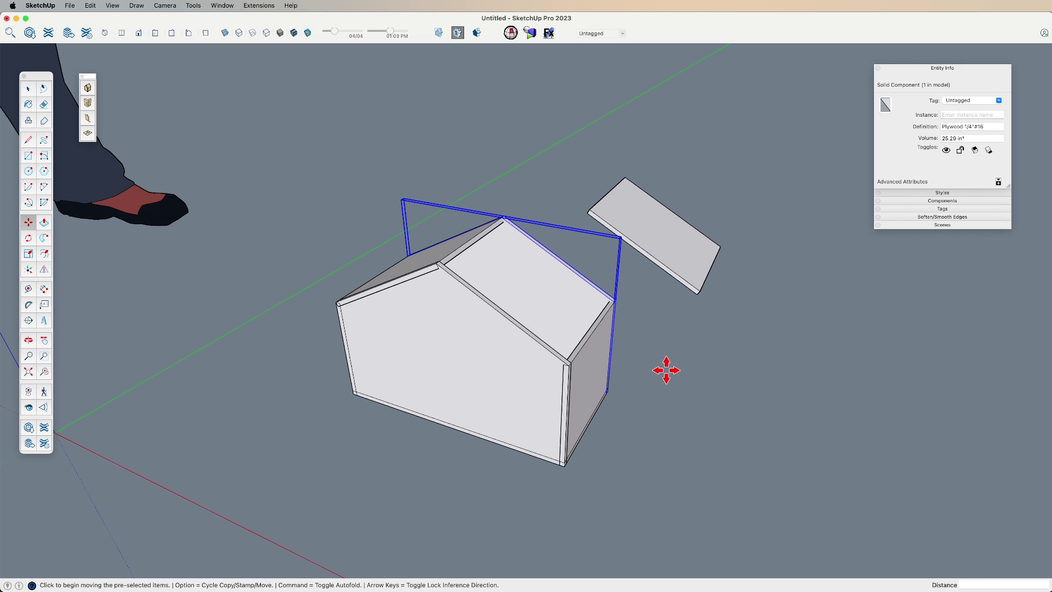
key("space")
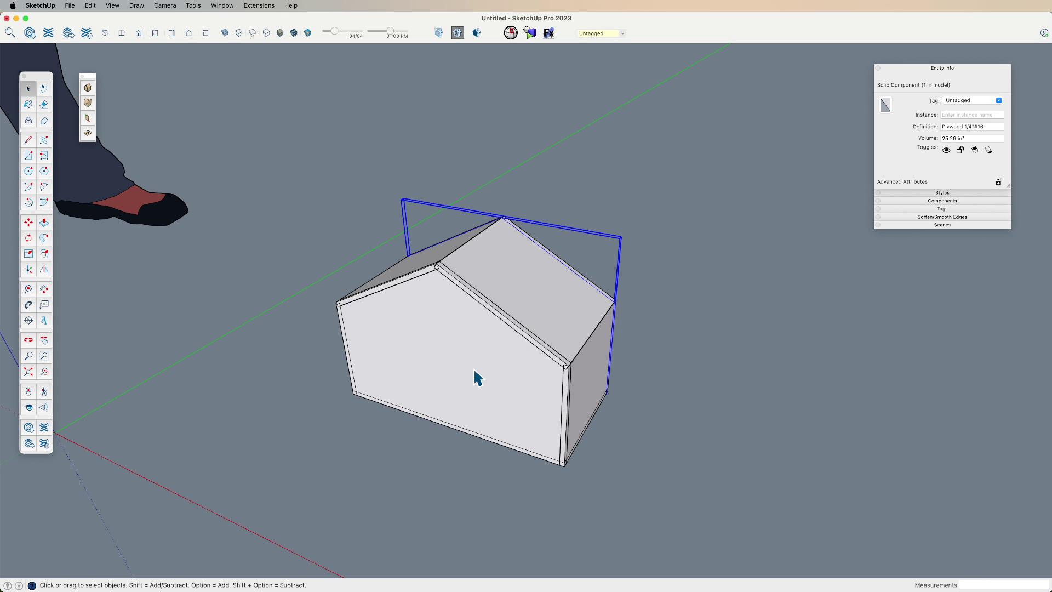
Add box joints along the right corner, left corner, bottom and roof edges.
left_click(644, 370)
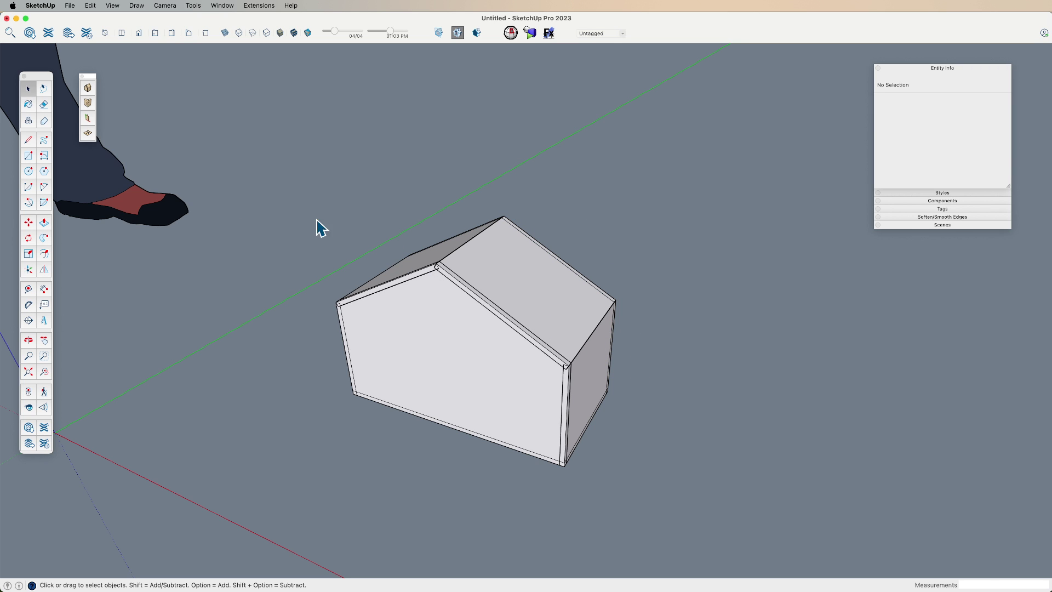
left_click(88, 103)
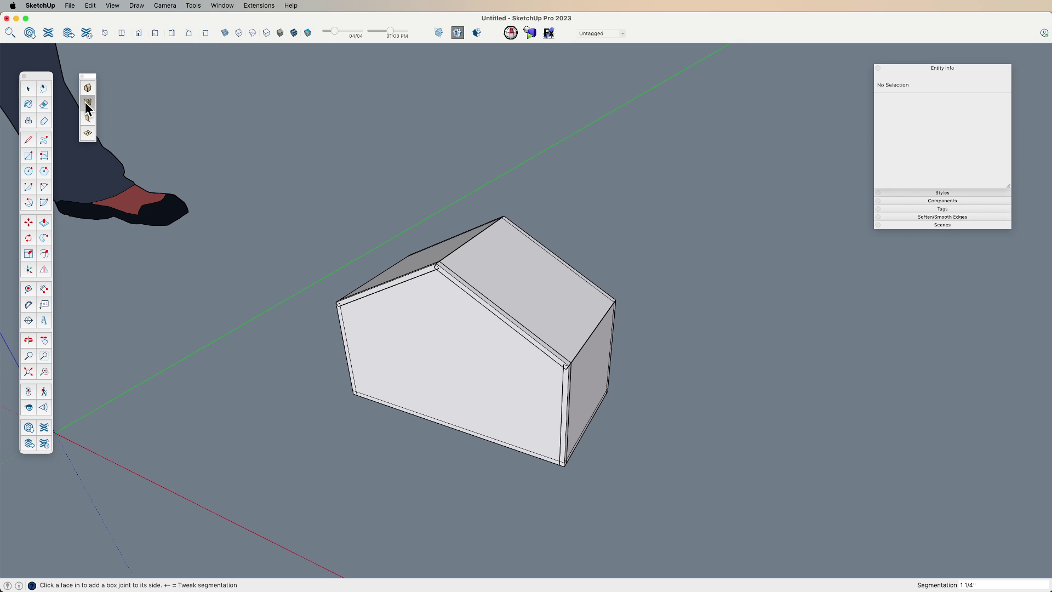
left_click(561, 406)
left_click(350, 336)
middle_click_drag(475, 406, 536, 318)
left_click(504, 332)
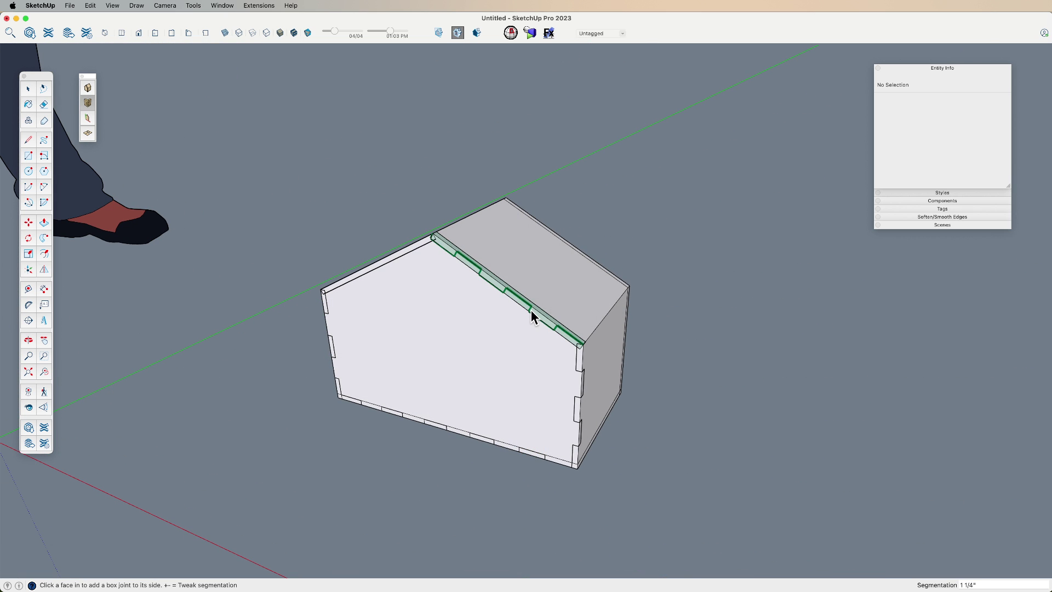
left_click(531, 310)
Move the right side panel outward, away from the box.
key("space")
left_click(541, 366)
middle_click_drag(535, 406, 469, 371)
key("space")
left_click(608, 362)
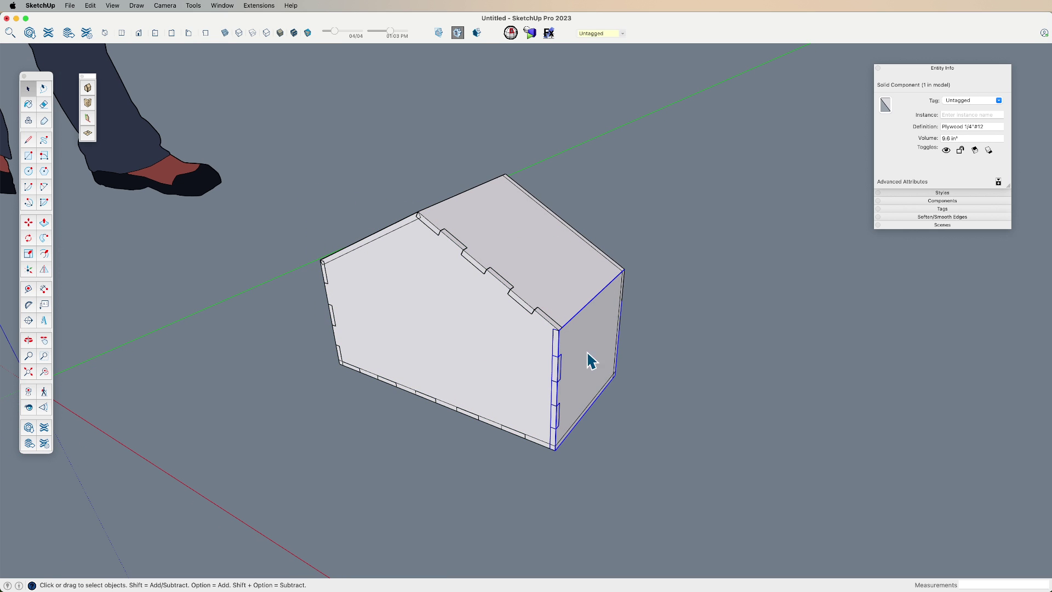
left_click(586, 351)
left_click(636, 363)
key("space")
Move the gable panel outward, away from the box.
left_click(521, 382)
key("m")
left_click(521, 382)
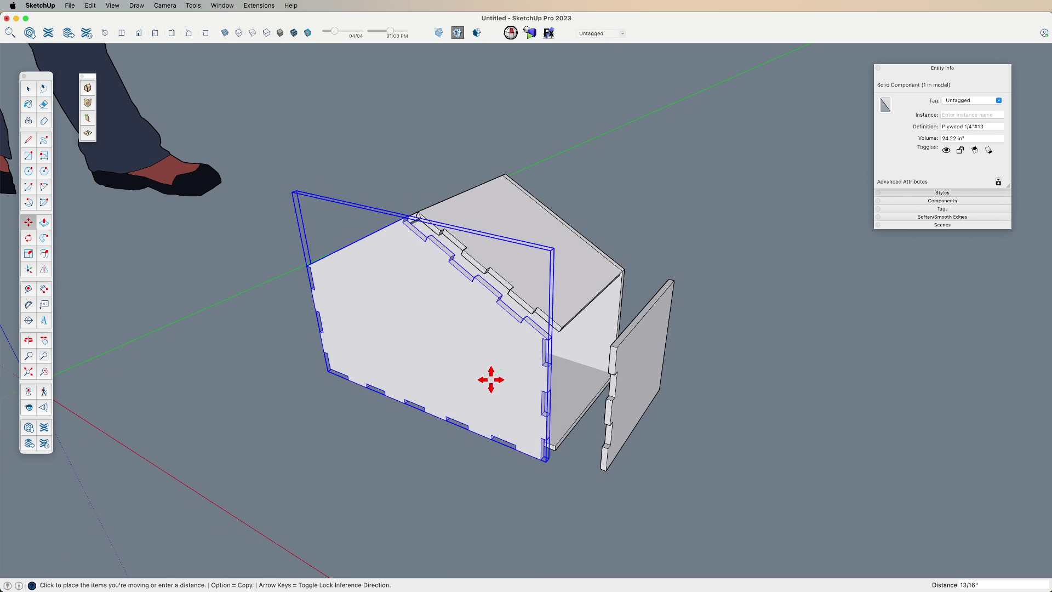
left_click(477, 392)
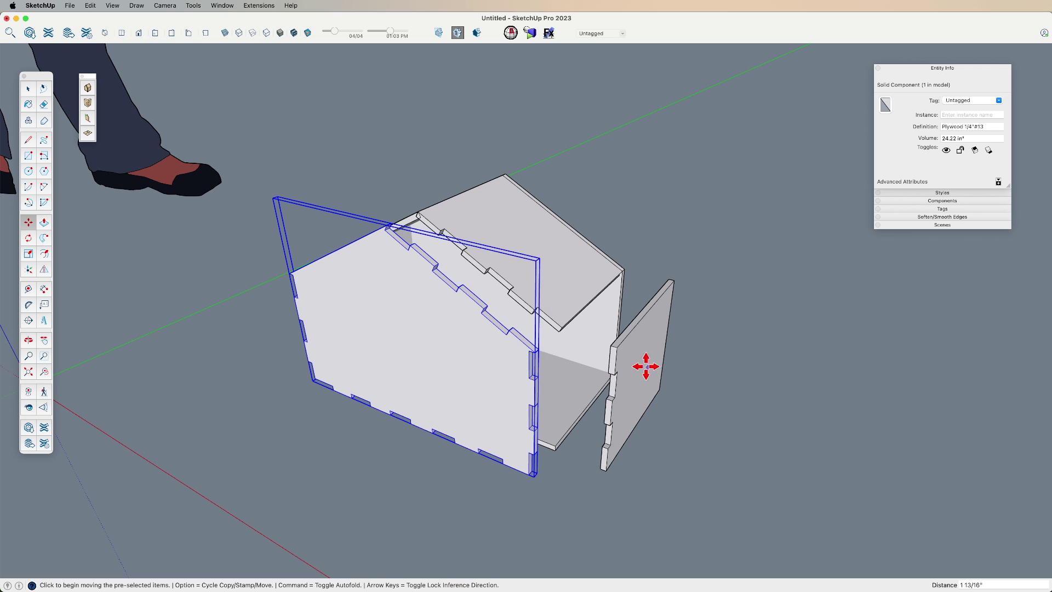
key("space")
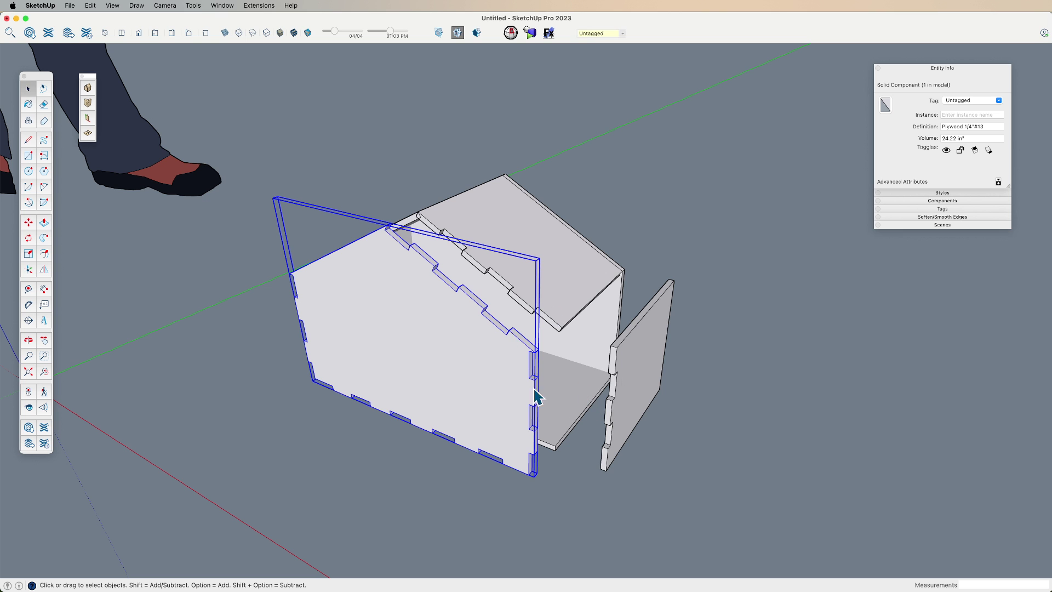
key("o")
left_click_drag(487, 356, 495, 392)
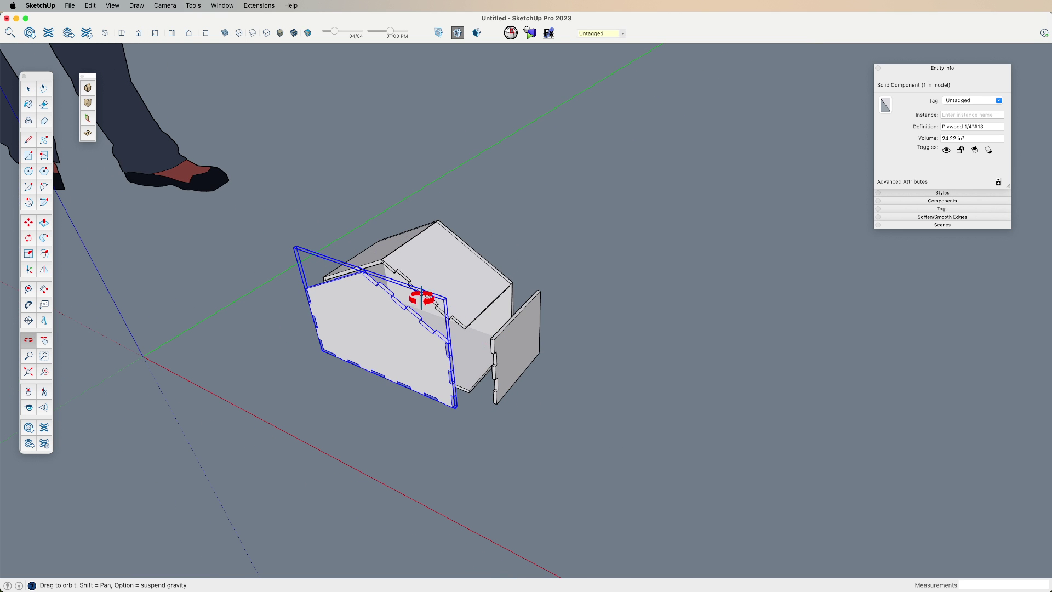
Draw a new 1' by 8" rectangle on empty ground.
left_click_drag(415, 293, 438, 312)
key("space")
left_click_drag(567, 433, 560, 275)
scroll(559, 312, "down", 3)
key("h")
left_click_drag(559, 353, 435, 327)
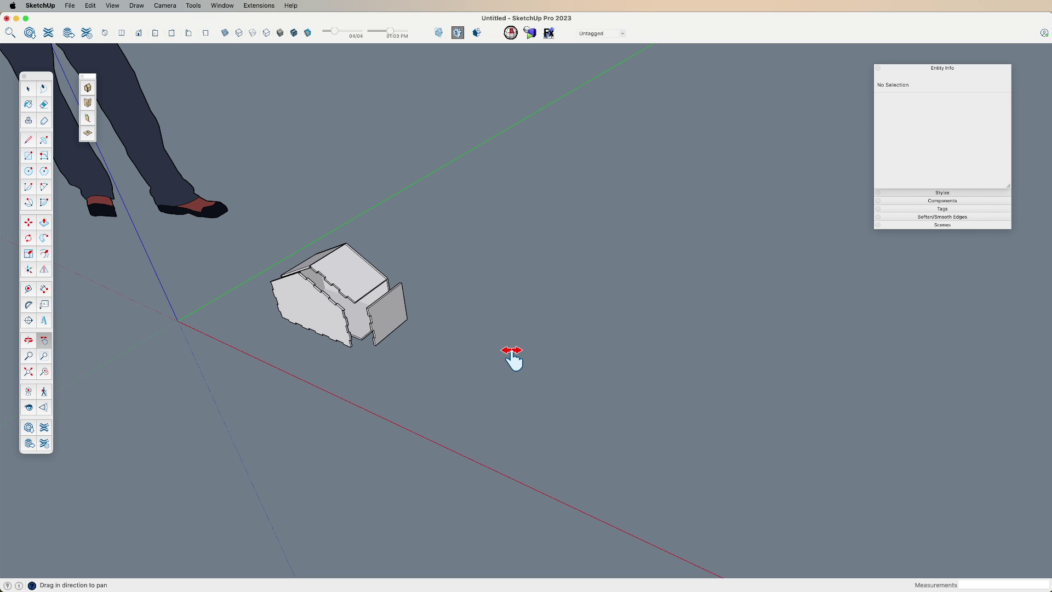
key("r")
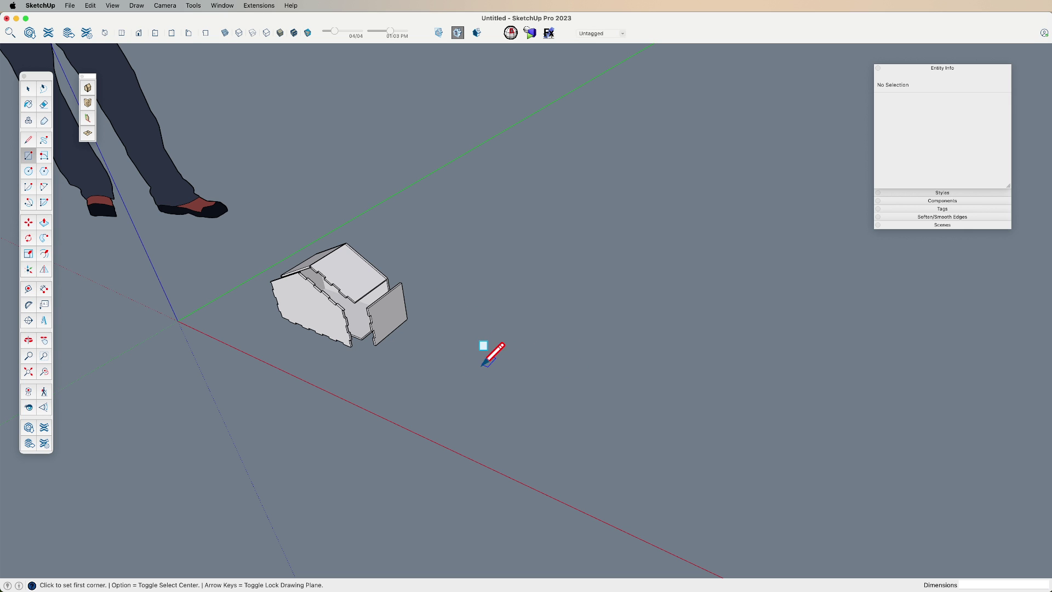
left_click(473, 368)
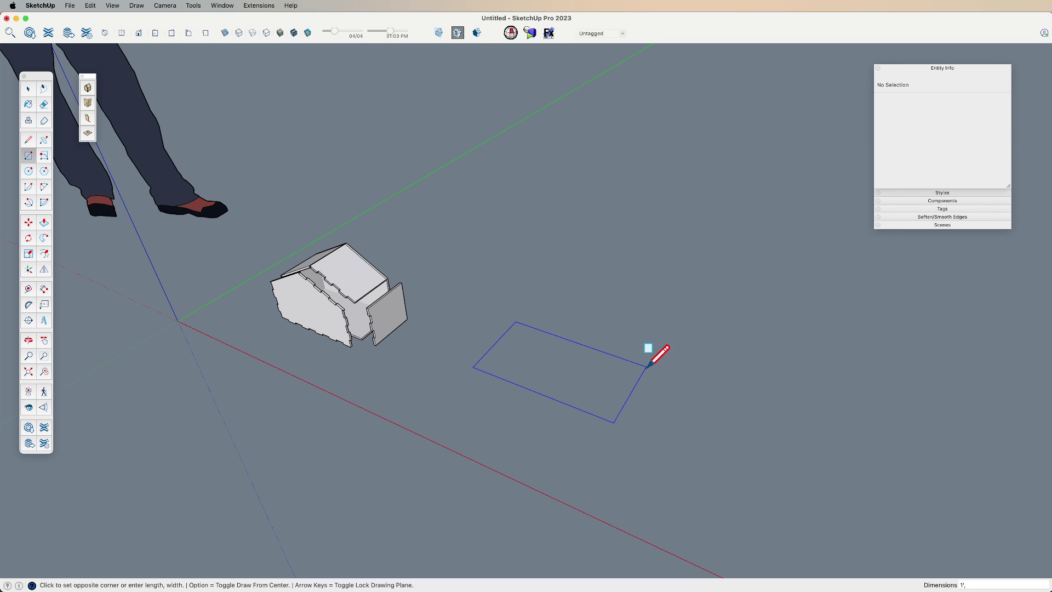
key("Return")
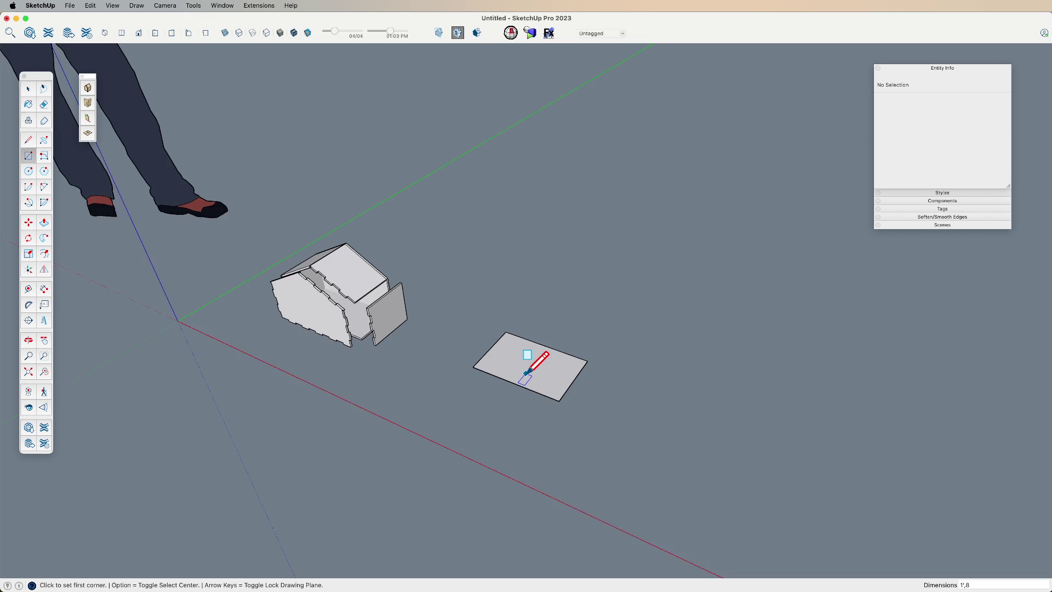
Push/Pull the rectangle up 6" into a box.
scroll(647, 367, "up", 6)
middle_click_drag(570, 400, 547, 369)
key("p")
left_click(567, 378)
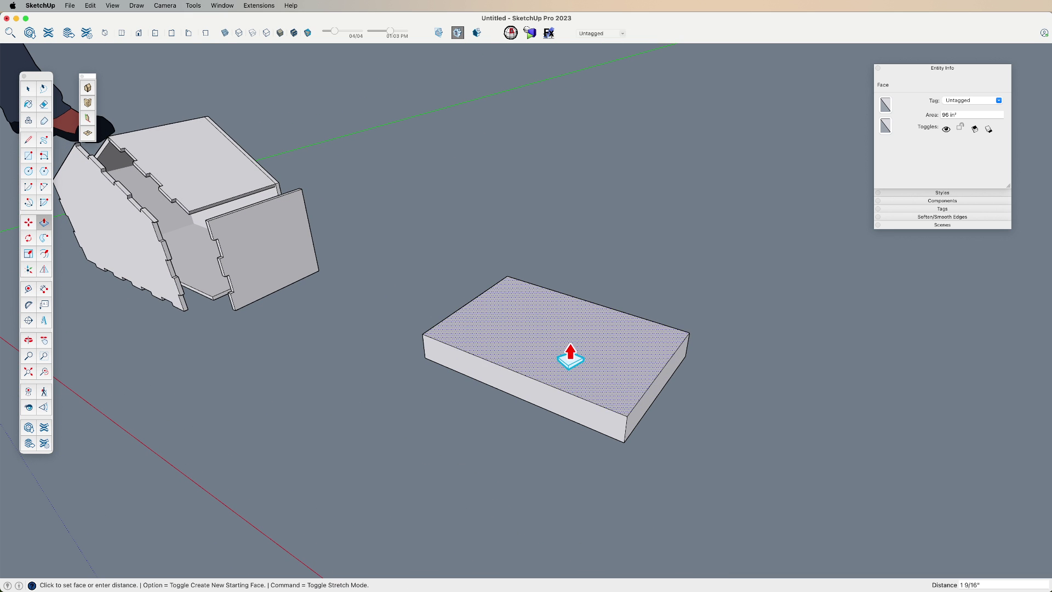
left_click(567, 351)
middle_click_drag(531, 345, 556, 340)
key("space")
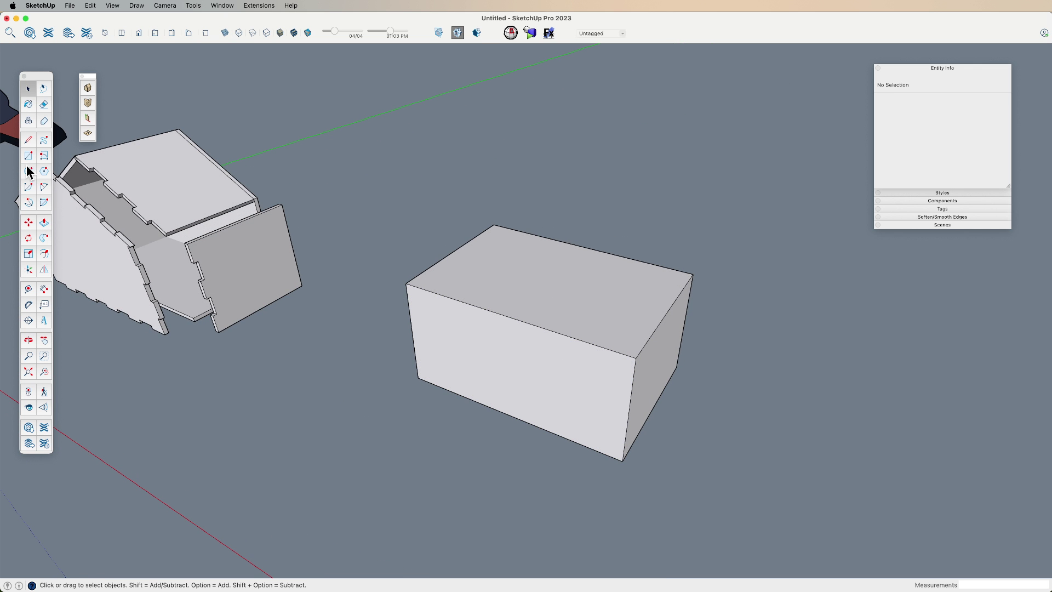
Delete the box's top face to open it, then select the whole box.
left_click(582, 309)
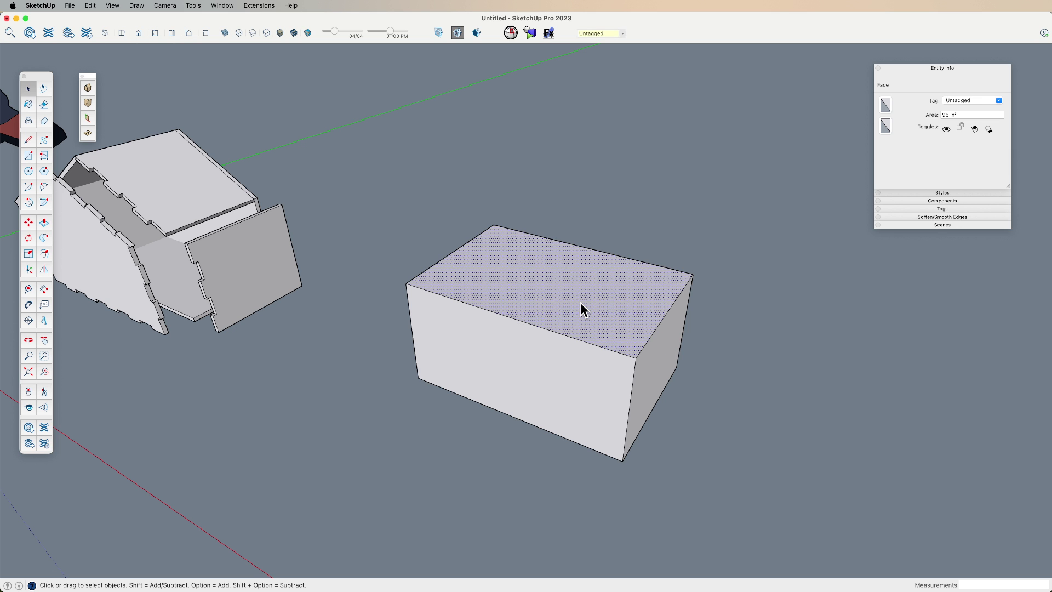
key("Delete")
middle_click_drag(582, 308, 416, 308)
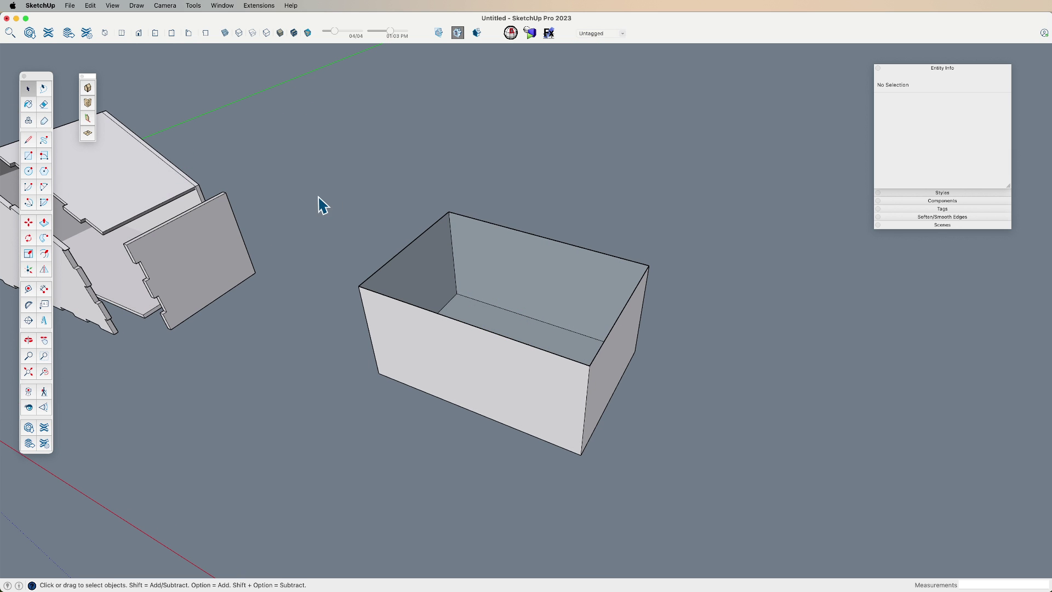
left_click_drag(319, 197, 701, 475)
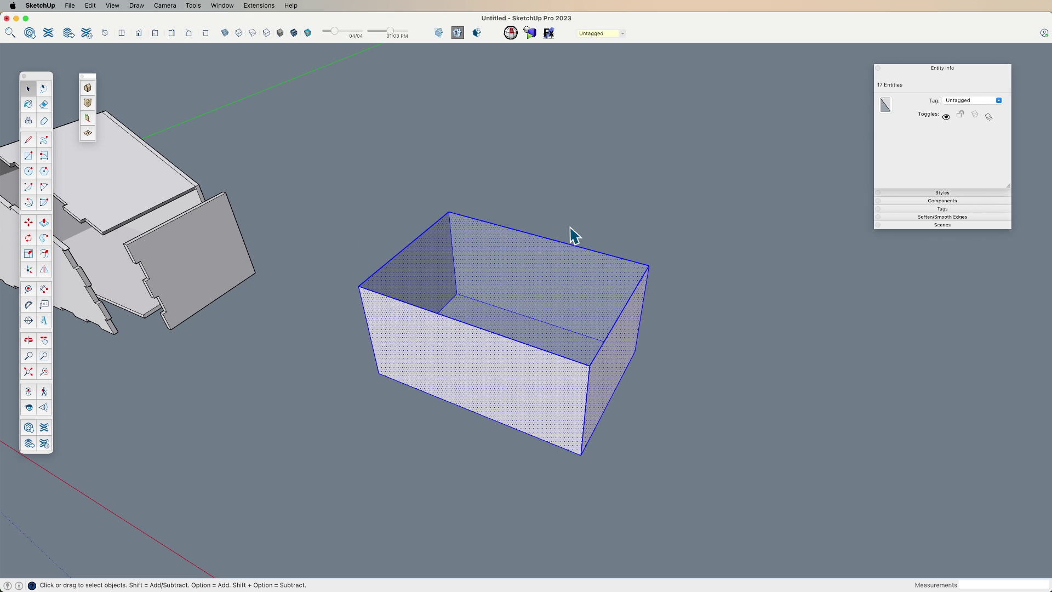
Undo to restore the top face and place a Tape Measure guide below the top front edge.
left_click(584, 226)
key("super+z")
middle_click_drag(582, 308, 523, 341)
key("t")
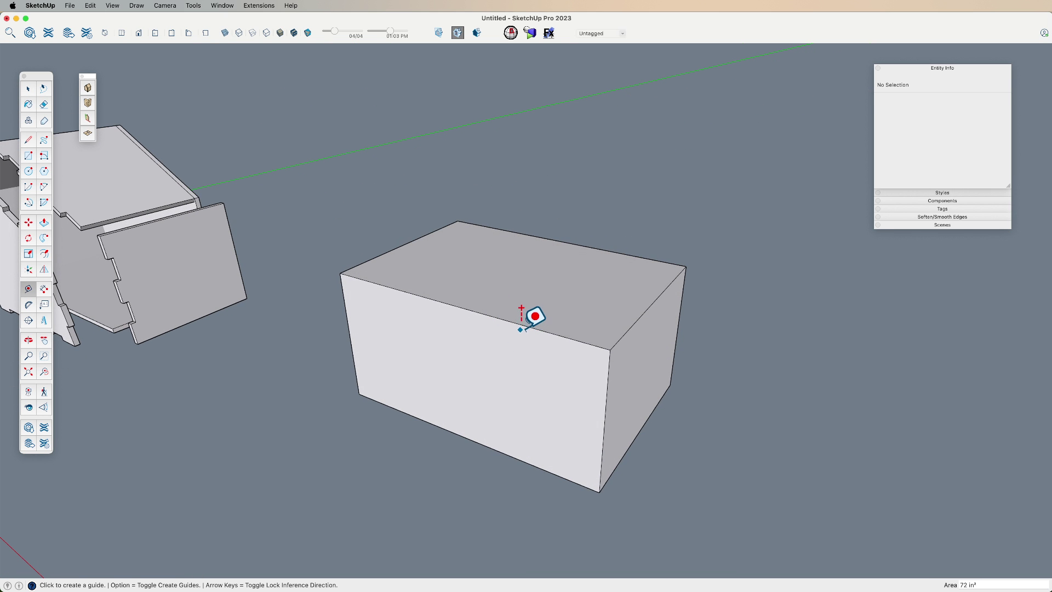
left_click(523, 325)
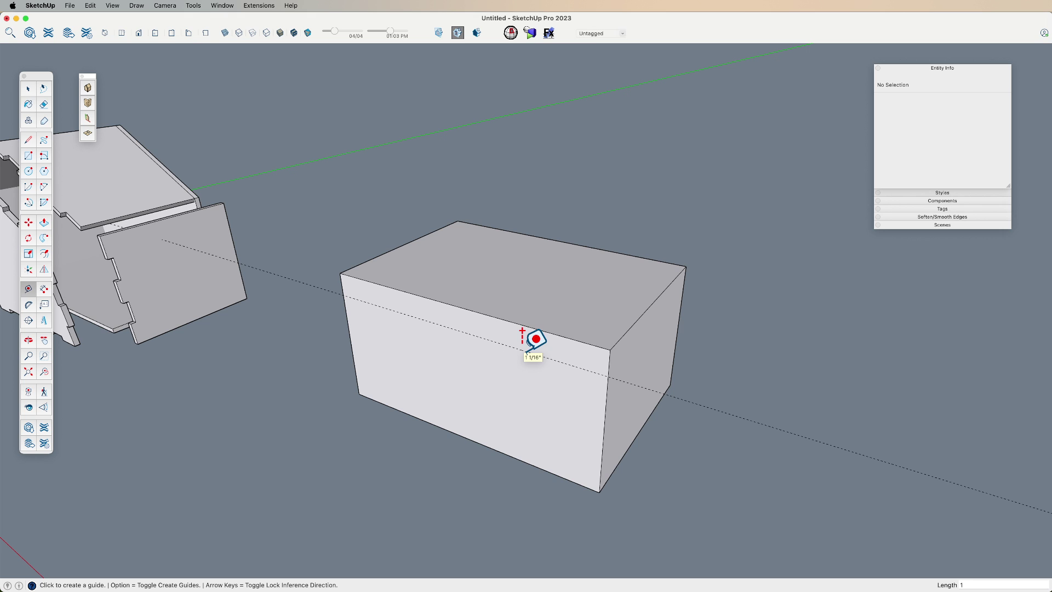
scroll(383, 334, "up", 3)
Draw a line section down the front face, along the guide, and back to the top edge.
key("l")
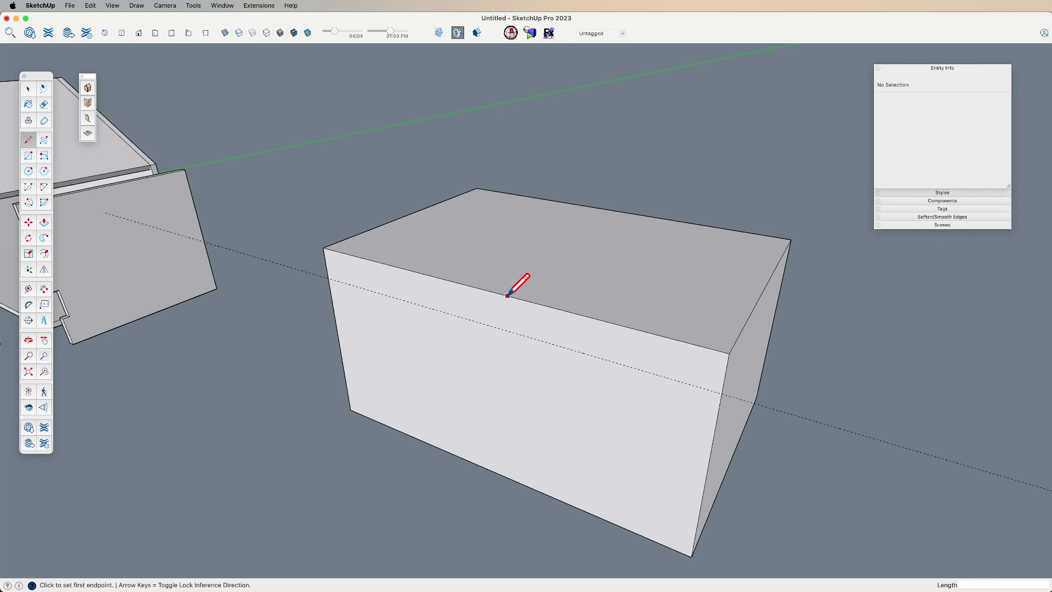
left_click(488, 290)
left_click(488, 324)
left_click(589, 354)
left_click(590, 319)
scroll(618, 359, "up", 3)
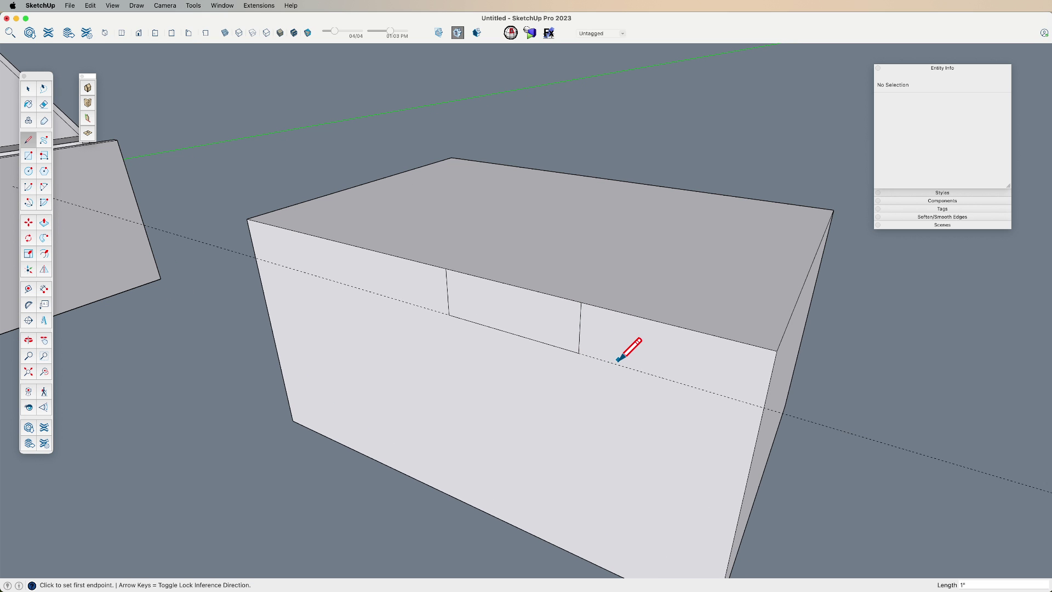
Erase the section's right vertical edge and draw two 2 Point Arcs forming an S-curve.
key("a")
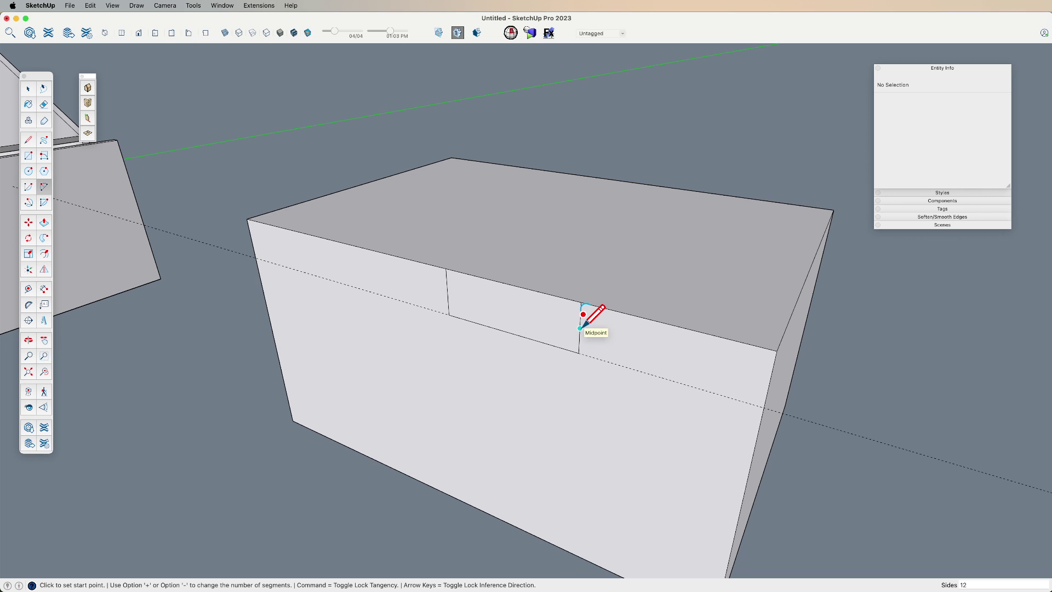
key("e")
left_click(578, 309)
key("a")
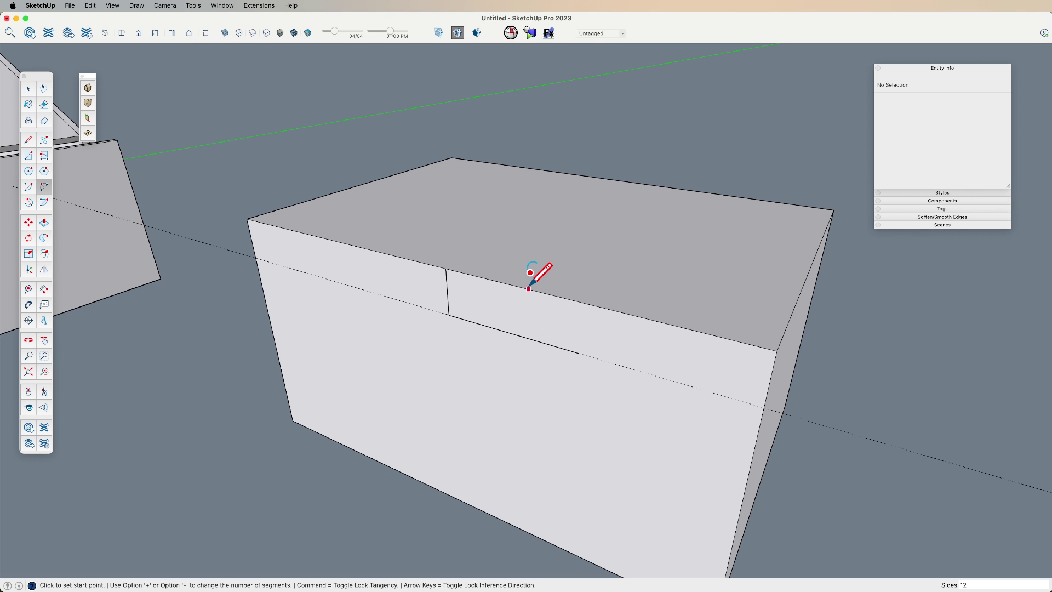
left_click(512, 285)
left_click(556, 324)
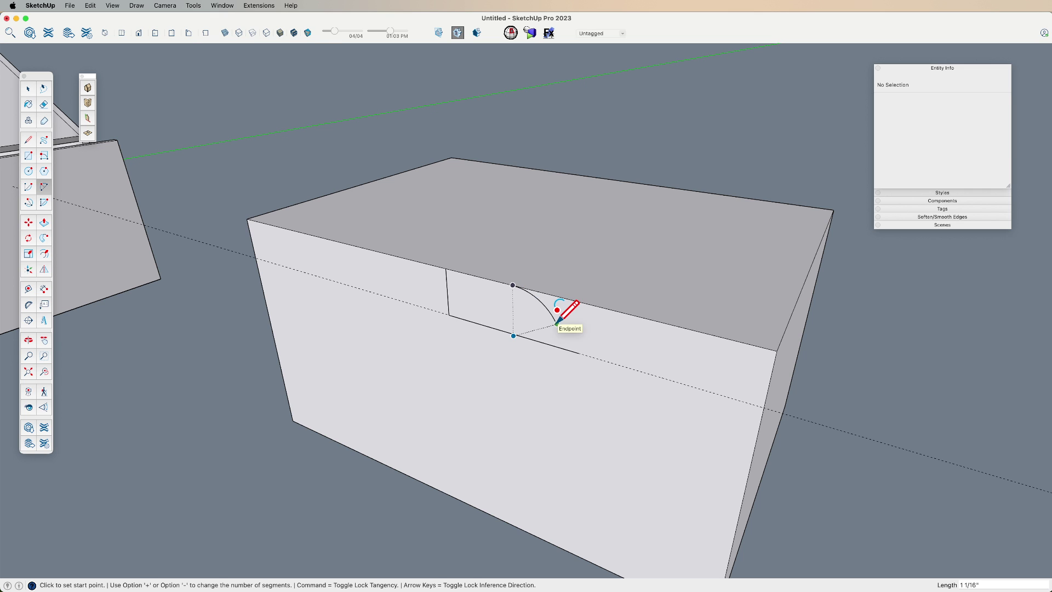
left_click(556, 324)
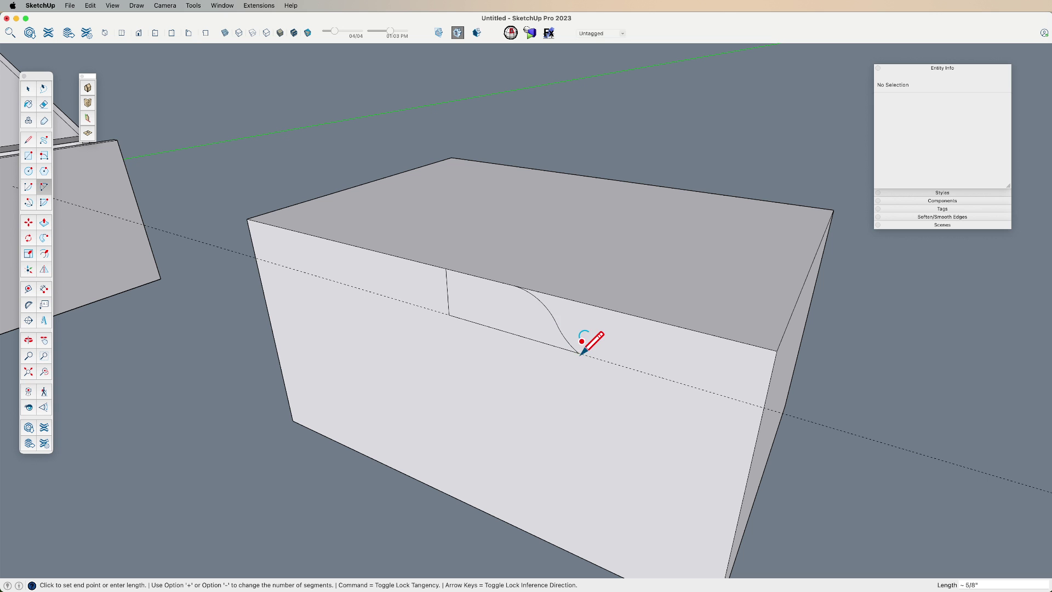
key("space")
Make a mirrored copy of the curved face for the opposite side.
left_click(510, 312)
scroll(515, 317, "down", 2)
key("m")
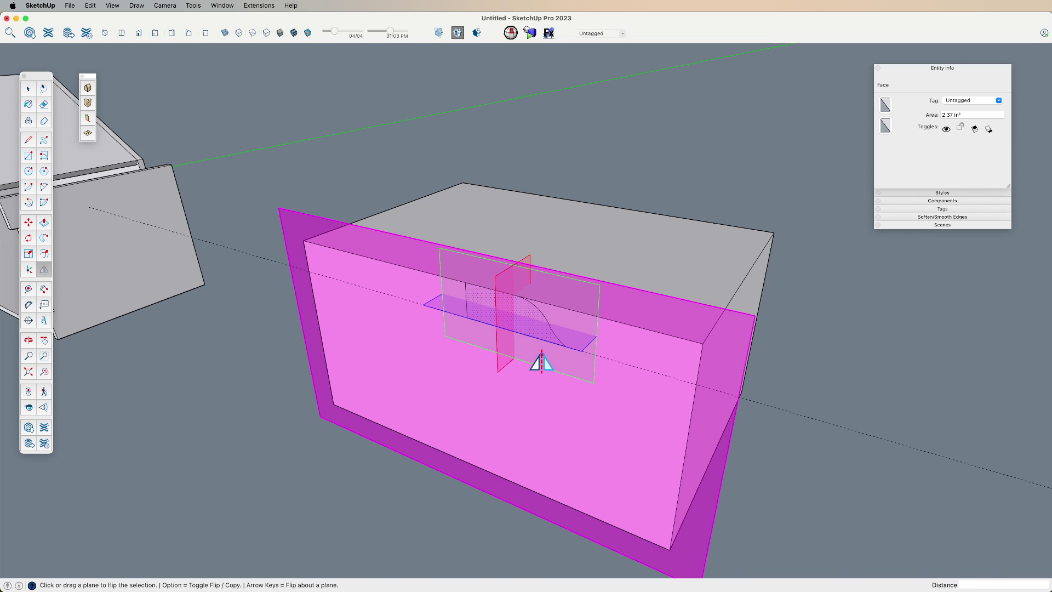
middle_click_drag(540, 362, 500, 286)
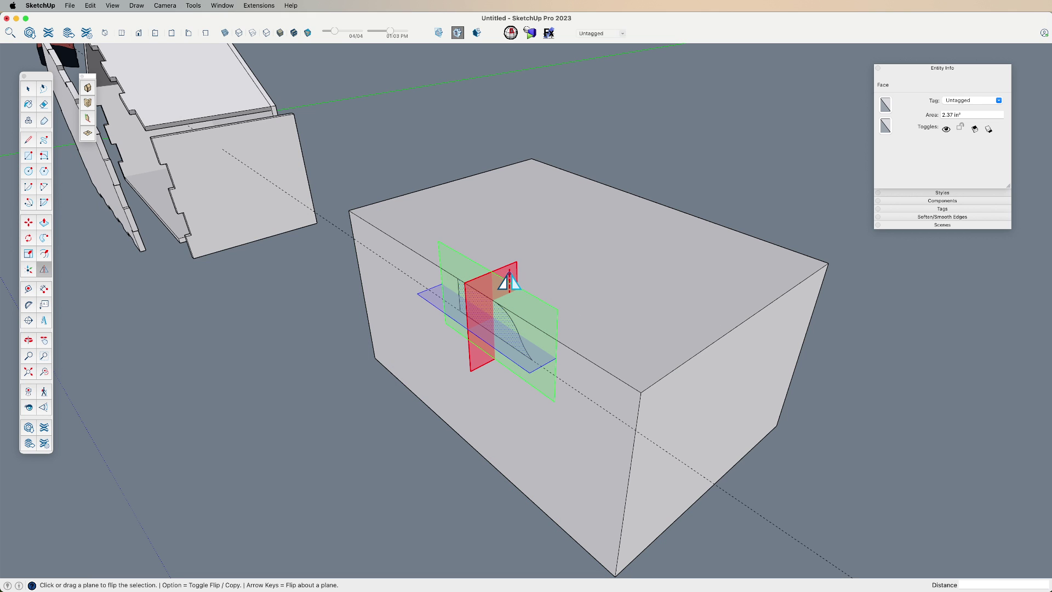
key("alt")
mouse_move(502, 282)
left_mouse_down()
mouse_move(446, 281)
mouse_move(490, 329)
mouse_move(469, 315)
left_mouse_up()
key("e")
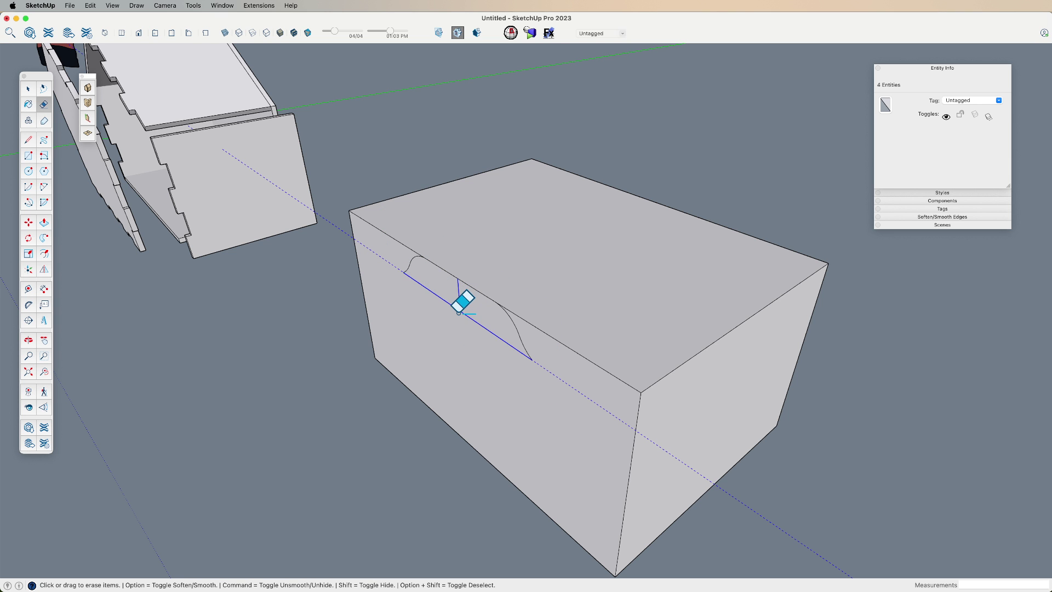
mouse_move(455, 367)
middle_mouse_down()
mouse_move(498, 390)
mouse_move(687, 367)
middle_mouse_up()
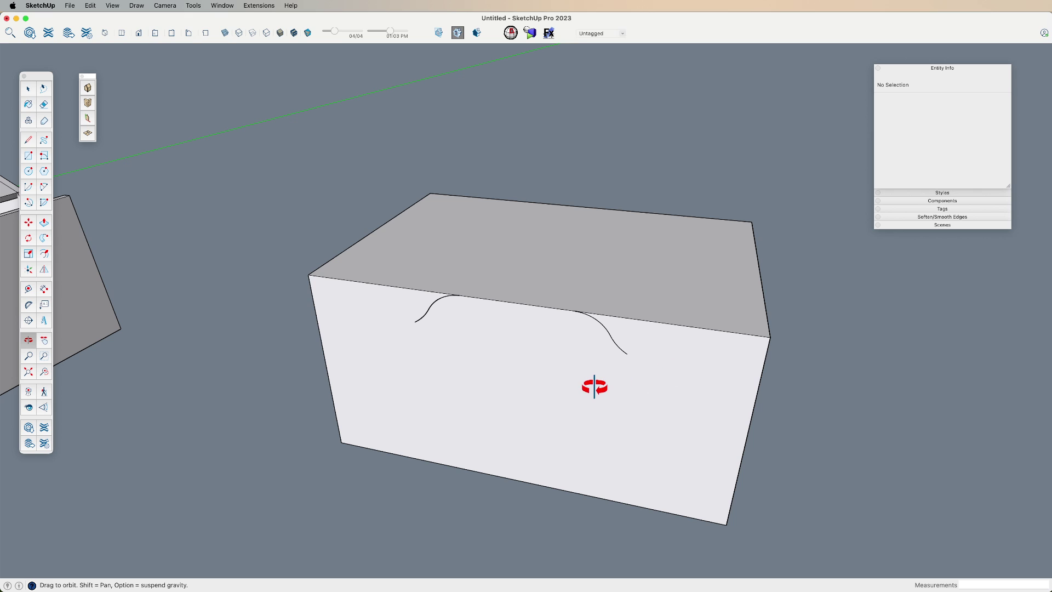
key("super+z")
Draw lines joining the curve ends to the box's left and right sides.
key("l")
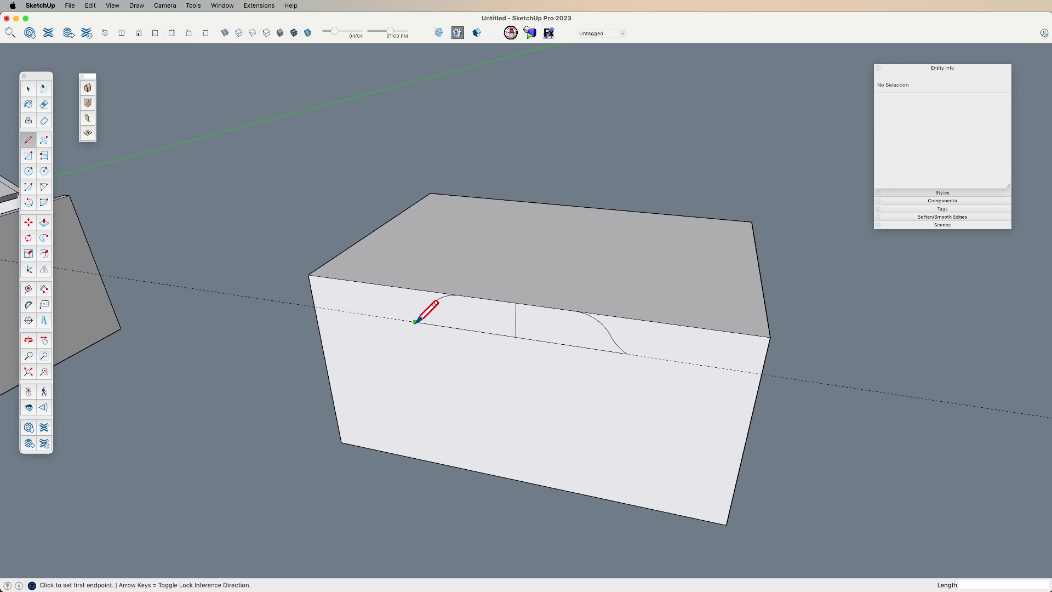
left_click(414, 321)
left_click(315, 306)
left_click(762, 374)
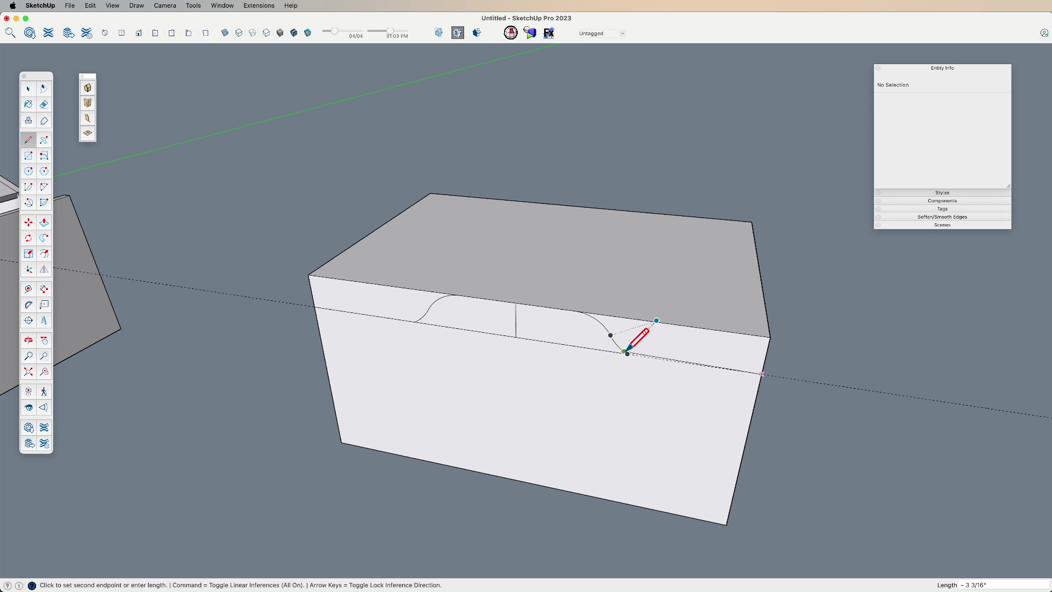
left_click(627, 354)
Erase the middle edges between the curves and draw the slot rectangle on the front.
key("e")
mouse_move(577, 349)
left_mouse_down()
mouse_move(510, 331)
mouse_move(531, 333)
left_mouse_up()
scroll(526, 336, "up", 3)
key("r")
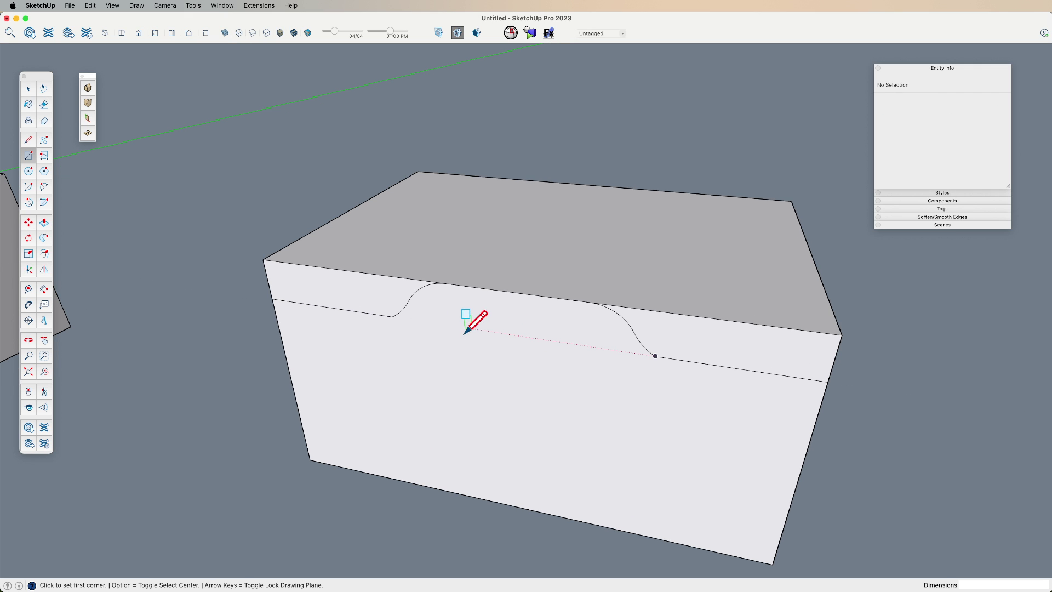
left_click(496, 355)
left_click(614, 416)
scroll(614, 416, "up", 2)
Round both slot ends with half-circle arcs and erase the dividing lines inside.
key("a")
left_click(611, 417)
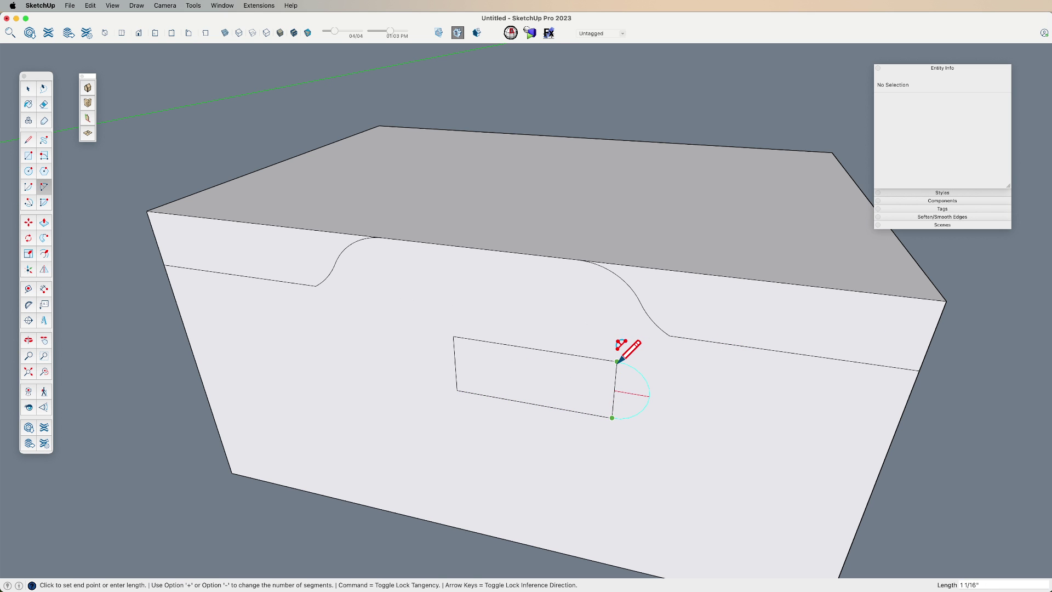
left_click(617, 360)
left_click(457, 390)
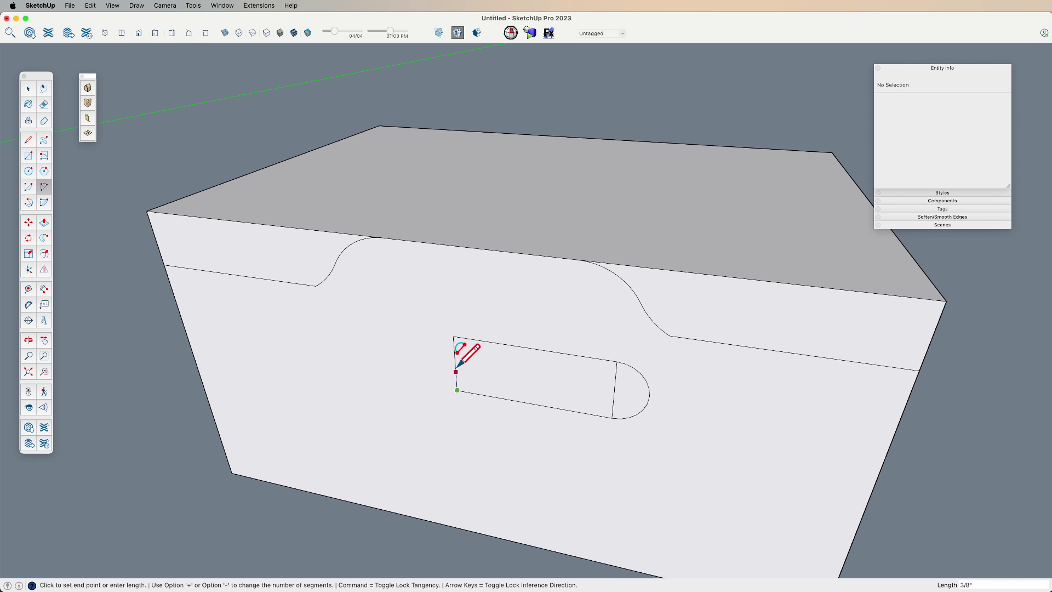
left_click(453, 335)
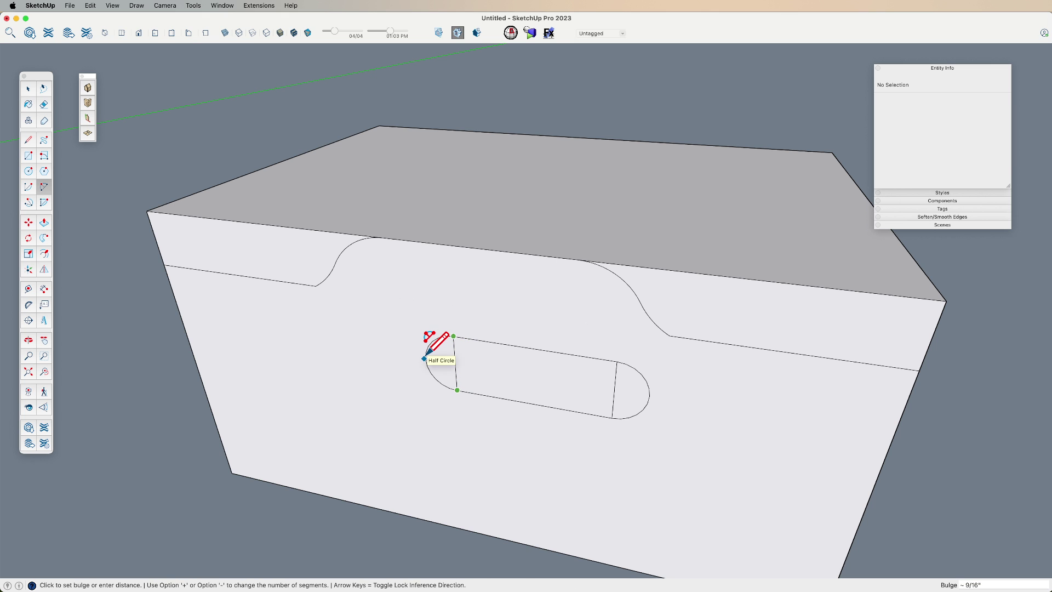
left_click(425, 358)
key("e")
left_click(455, 362)
left_click(615, 378)
Move the slot face up to sit just below the curved section.
key("space")
left_click(582, 392)
middle_click_drag(582, 392, 574, 427, "shift")
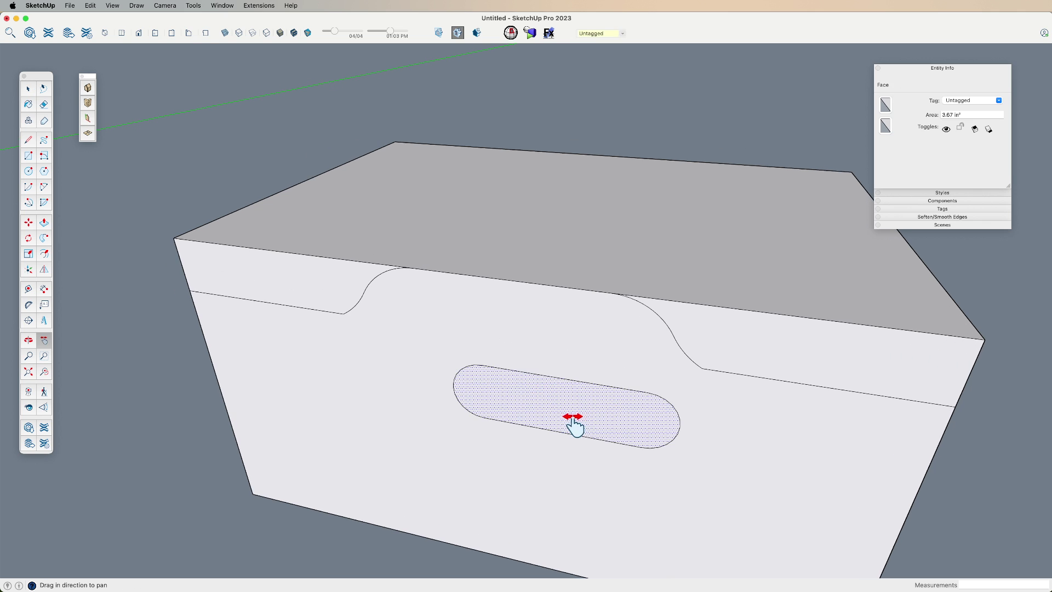
key("m")
left_click(561, 376)
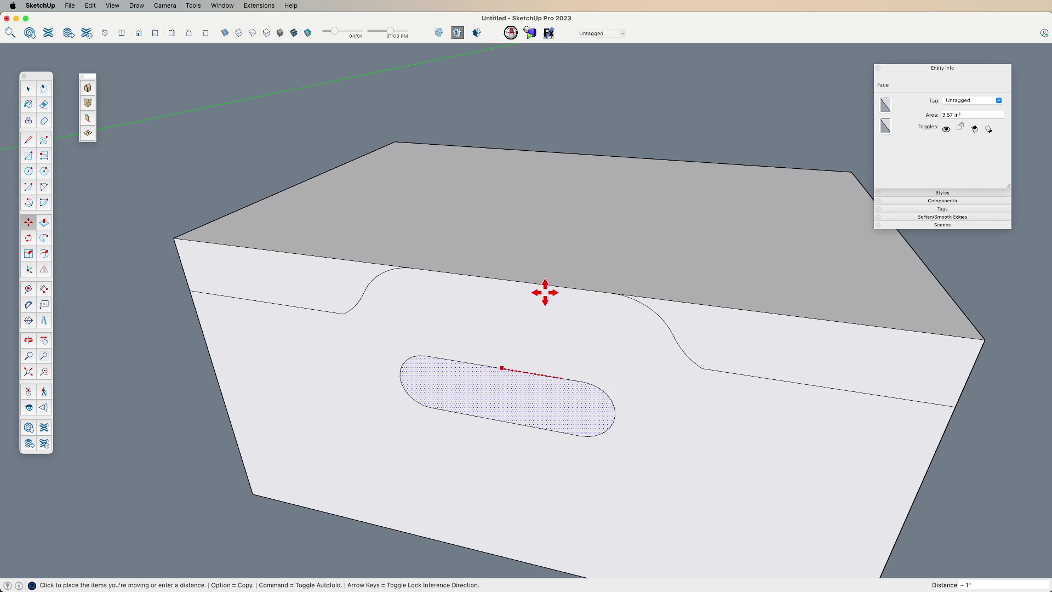
left_click(504, 277)
left_click(645, 427)
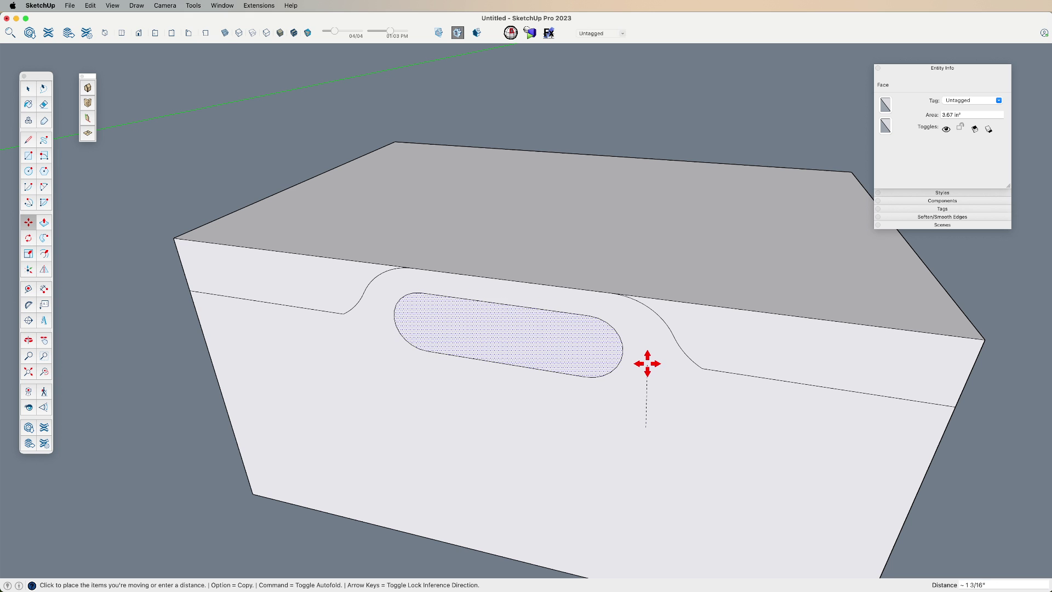
middle_click_drag(647, 363, 533, 445)
left_click(652, 358)
Push the right top face down to notch level.
key("p")
left_click(650, 305)
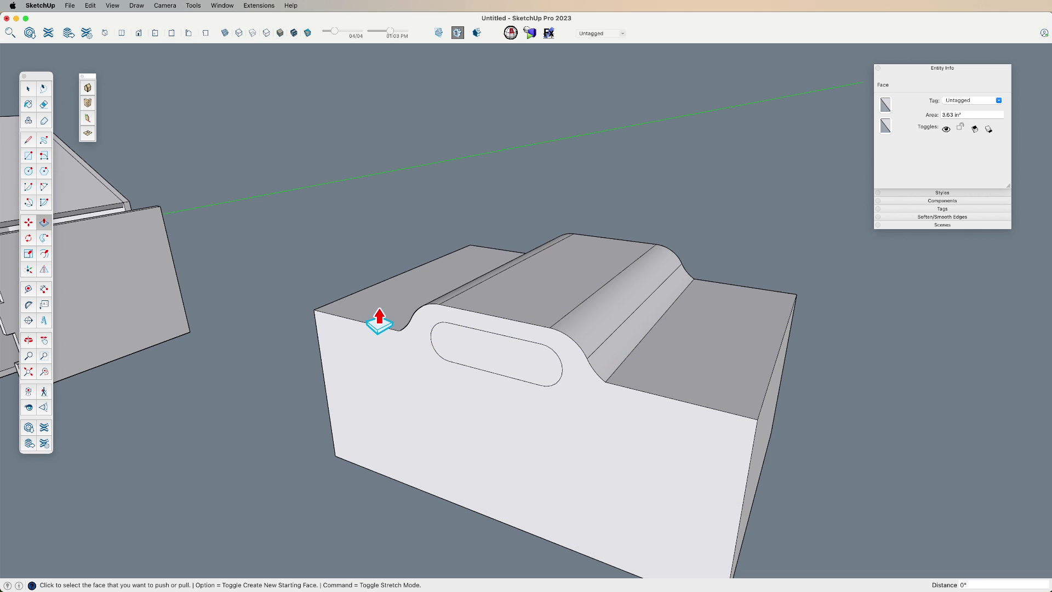
middle_click_drag(387, 326, 493, 389)
Delete the top faces, groove curves and middle strip, then erase the leftover top edges.
middle_click_drag(537, 312, 623, 440)
key("space")
left_click(604, 353)
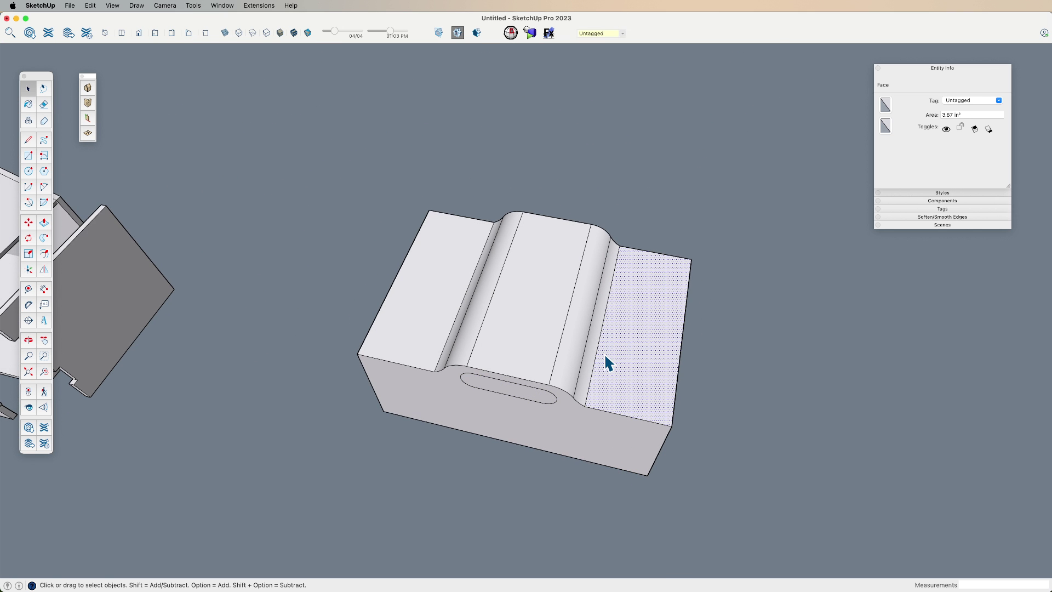
left_click(598, 348, "shift")
left_click(558, 330, "shift")
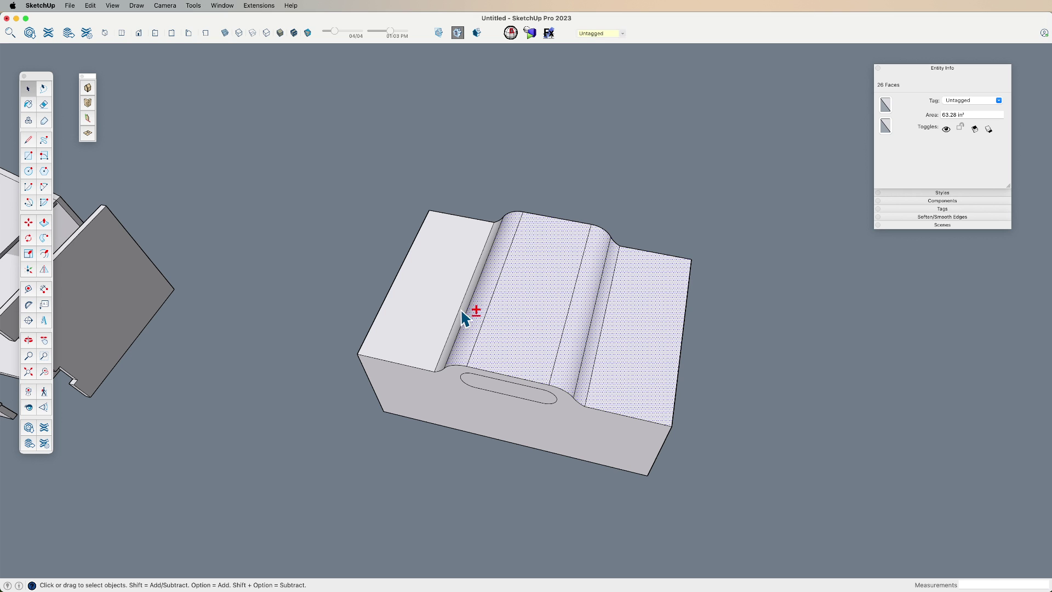
left_click(459, 309, "shift")
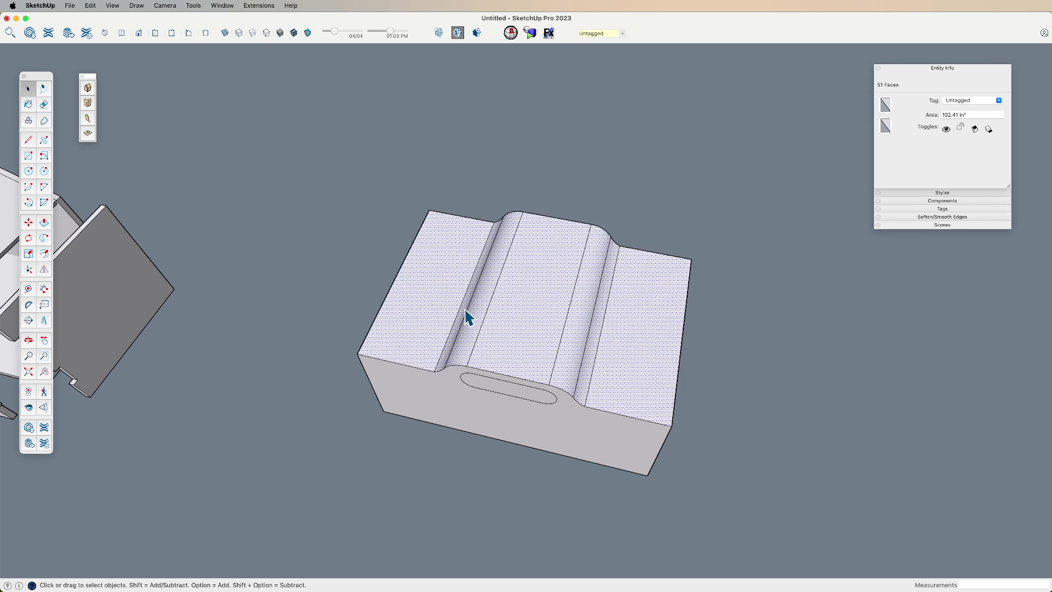
key("Delete")
key("e")
left_click_drag(459, 317, 603, 359)
middle_click_drag(602, 359, 528, 357)
Delete the face filling the handle hole to open it.
key("space")
left_click(539, 394)
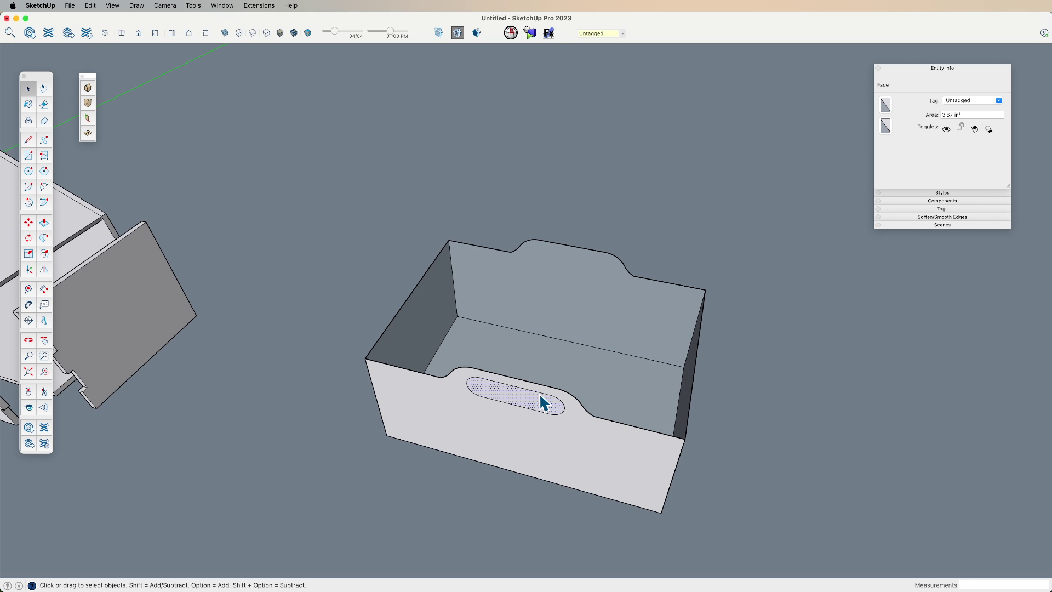
key("Delete")
Crossing-select every face of the box.
middle_click_drag(587, 364, 490, 312)
left_click(586, 420)
left_click(656, 415)
middle_click_drag(597, 405, 545, 347)
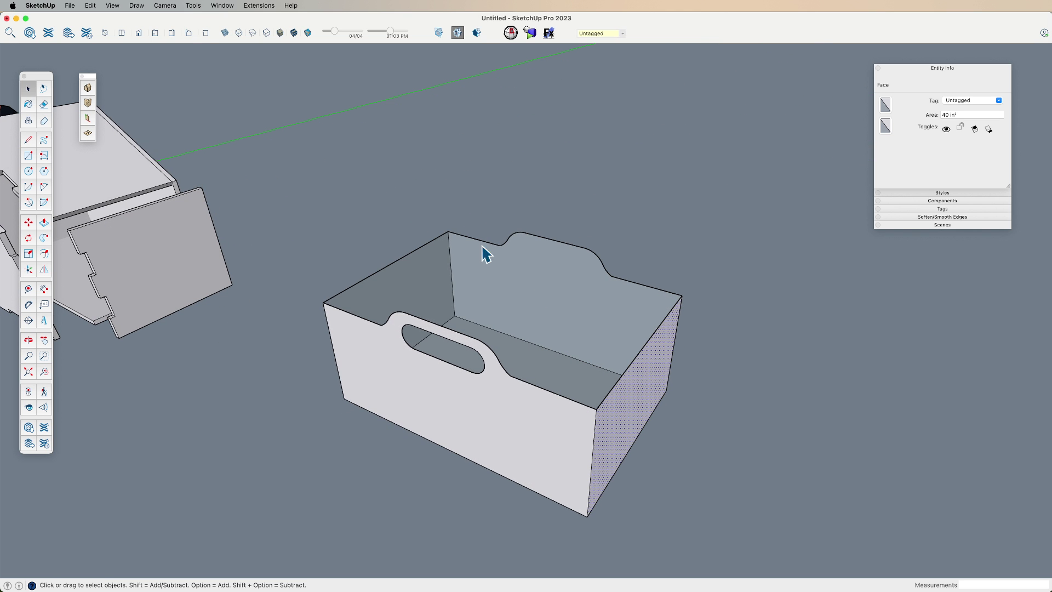
scroll(493, 290, "down", 3)
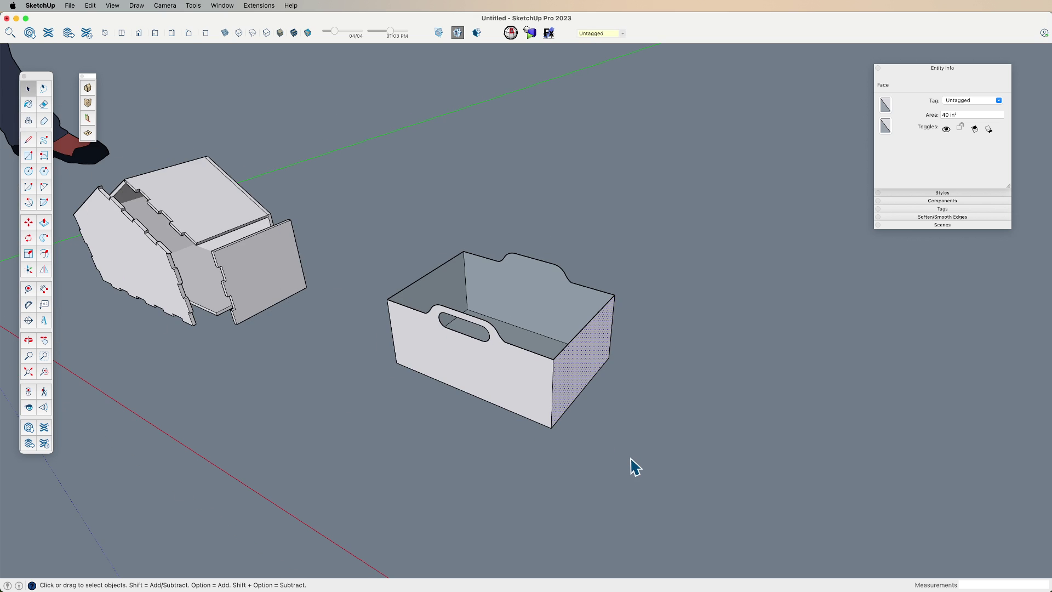
left_click_drag(634, 452, 356, 221)
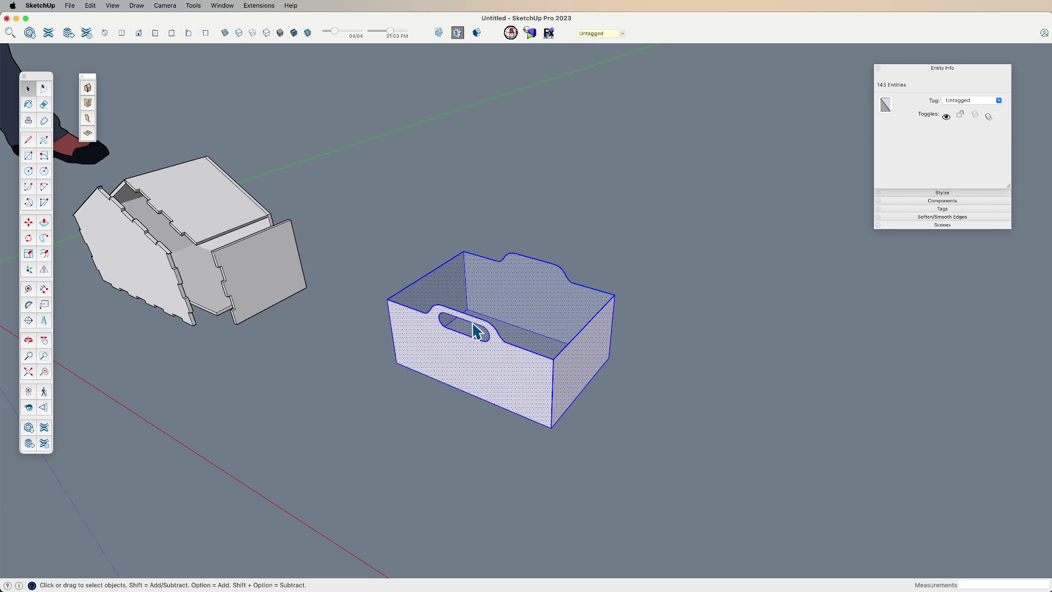
Convert the selected faces into 1/4" thick Plywood panel components with Components from Faces.
left_click(87, 89)
left_click_drag(919, 176, 743, 83)
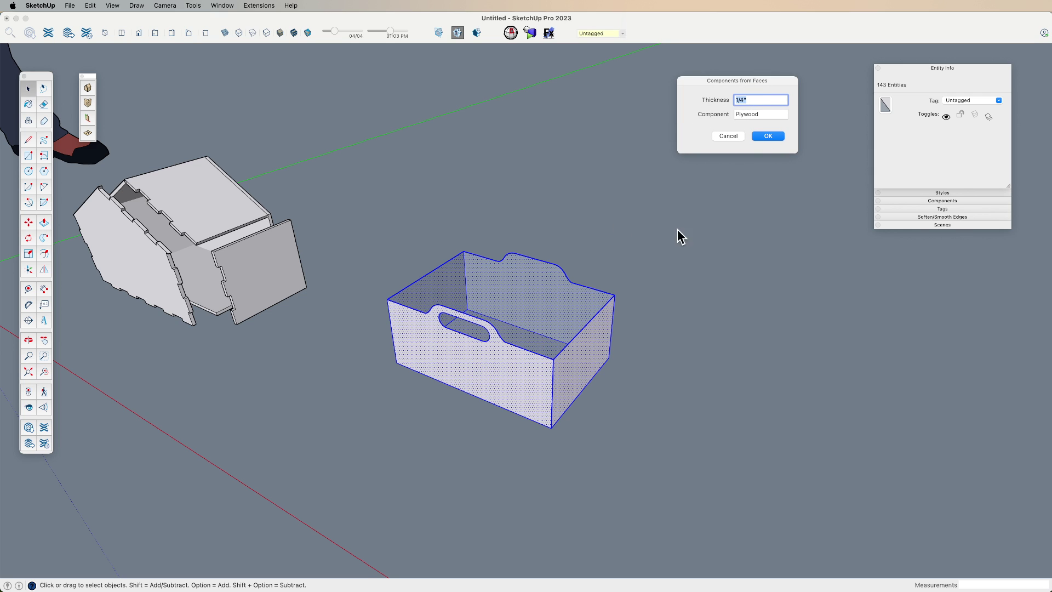
left_click(768, 136)
middle_click_drag(548, 352, 514, 336)
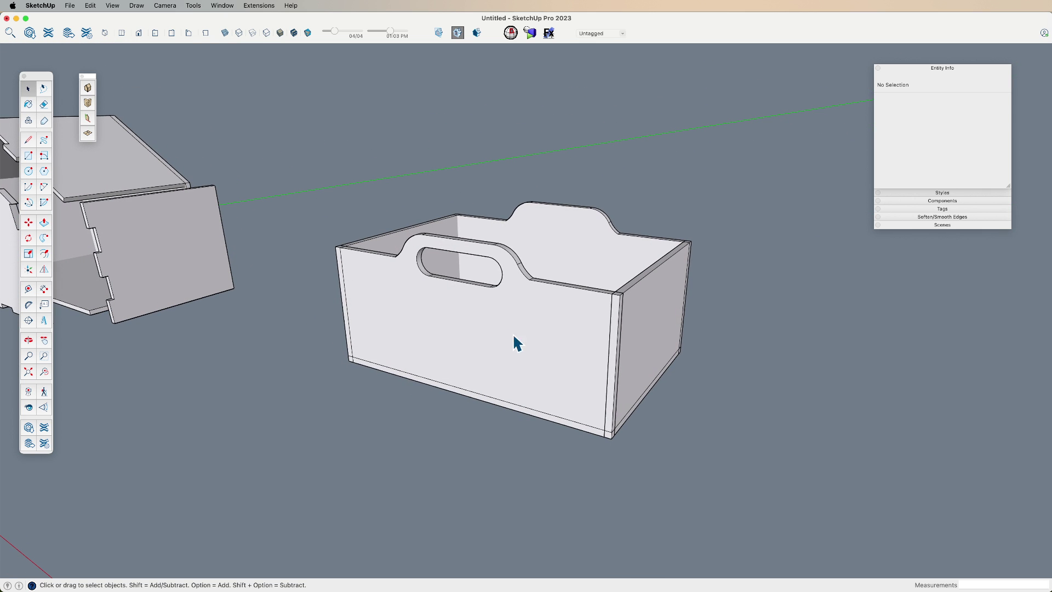
Start the Box Joint tool and set its segmentation to 1 1/4" at the front-right corner.
left_click(88, 103)
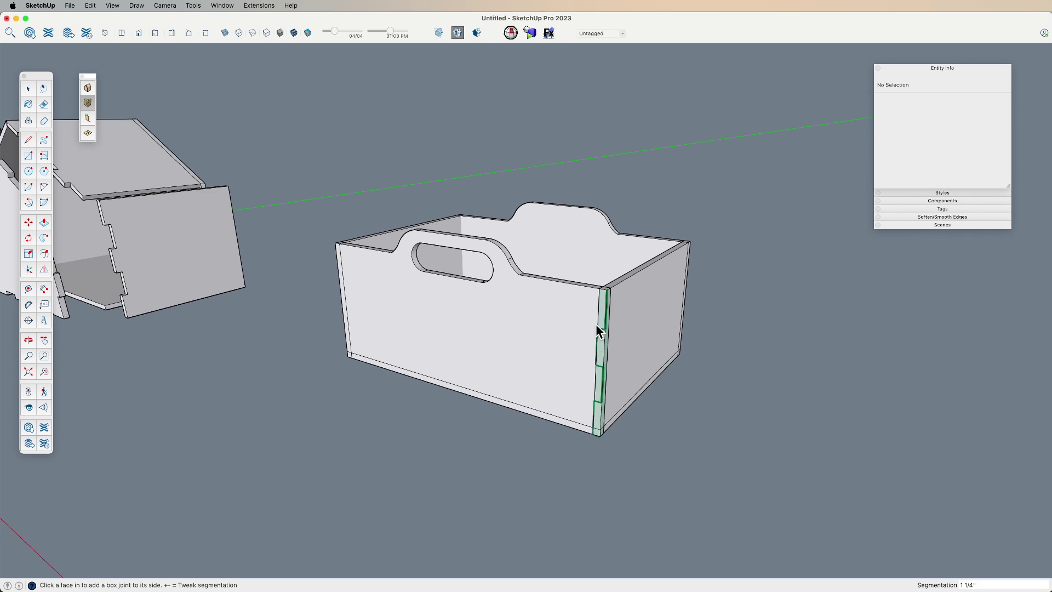
scroll(595, 327, "up", 2)
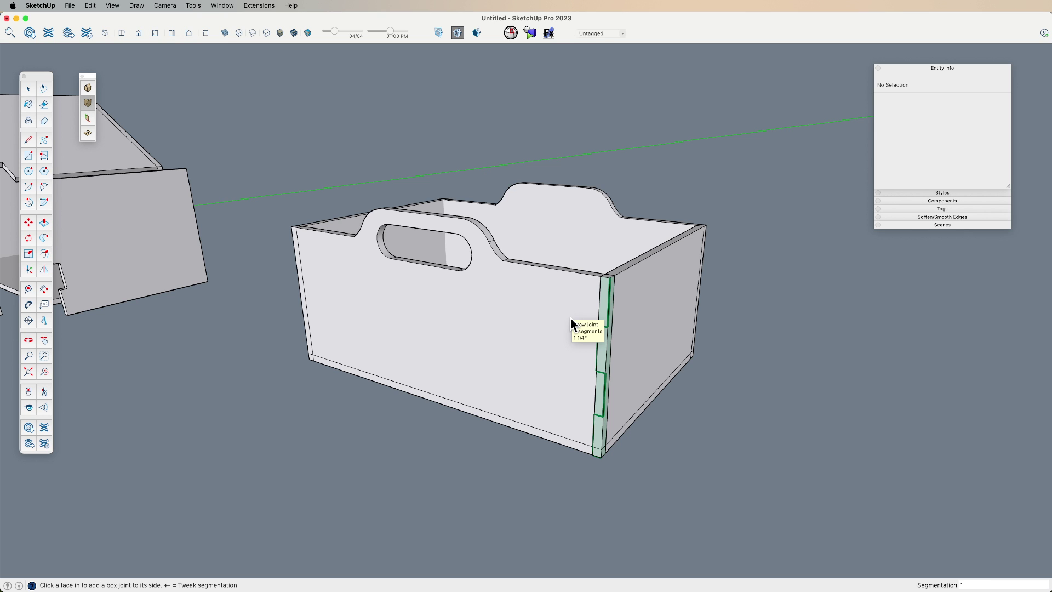
key("plus")
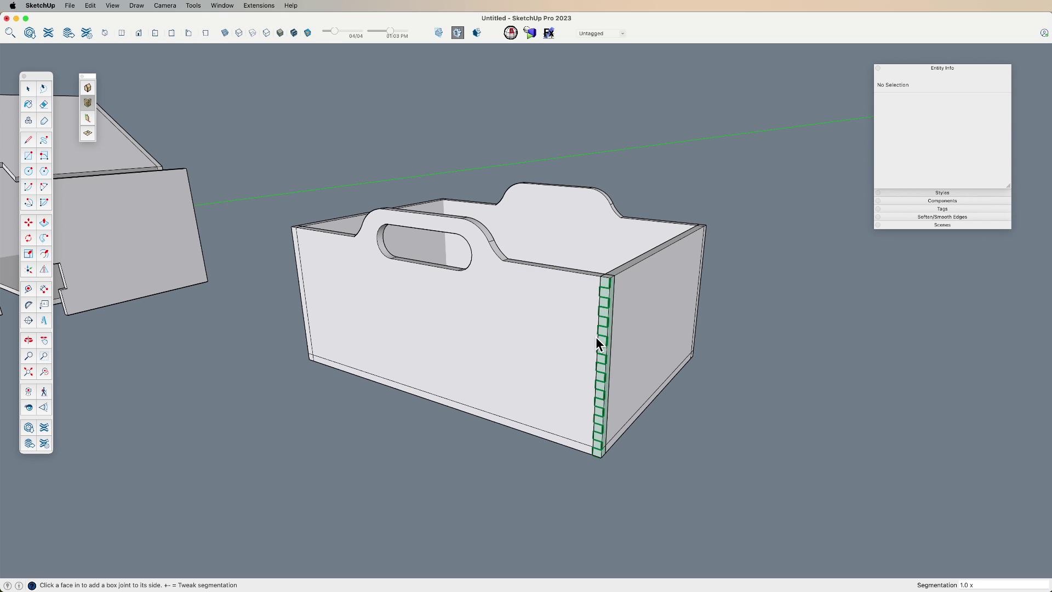
middle_click_drag(586, 346, 569, 376)
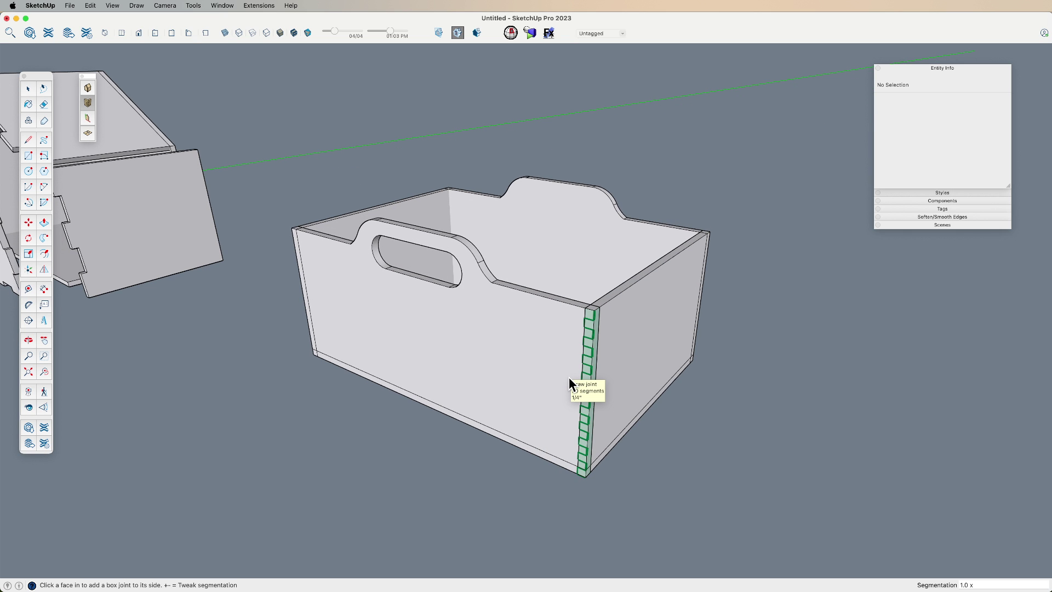
key("Return")
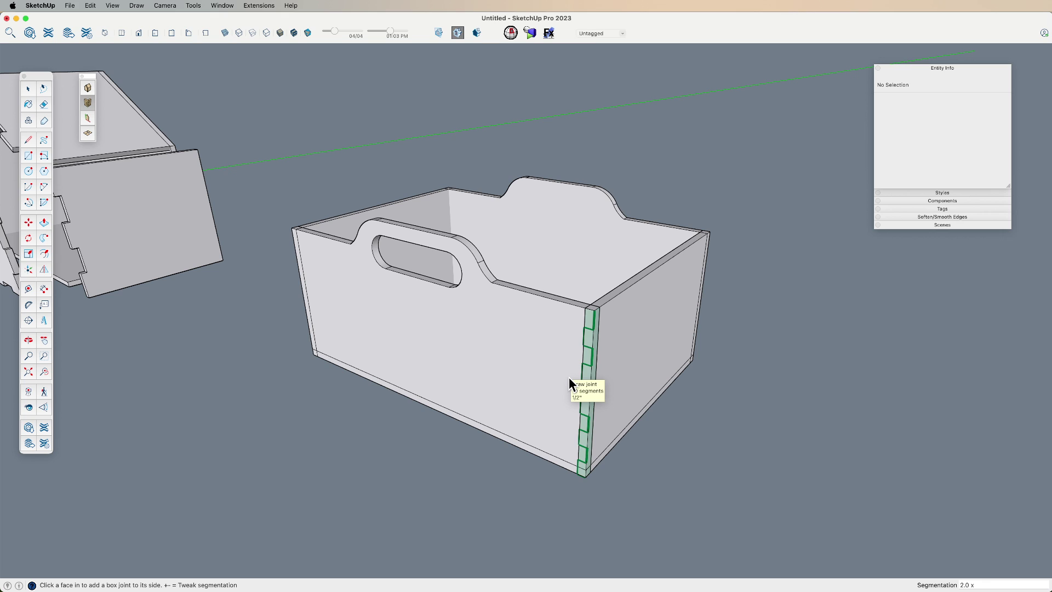
key("plus")
key("plus")
key("minus")
key("minus")
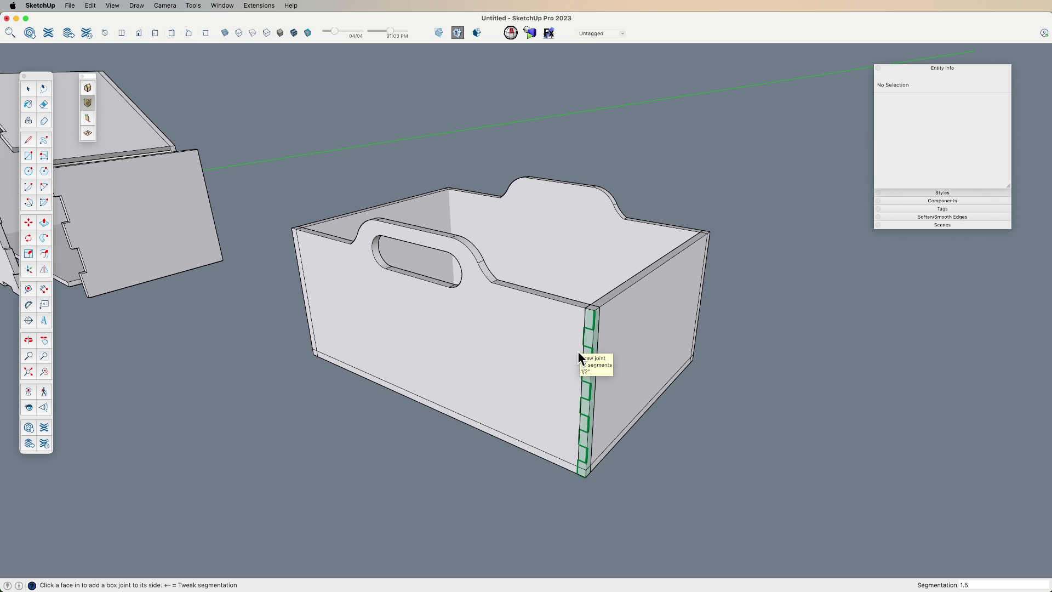
key("Return")
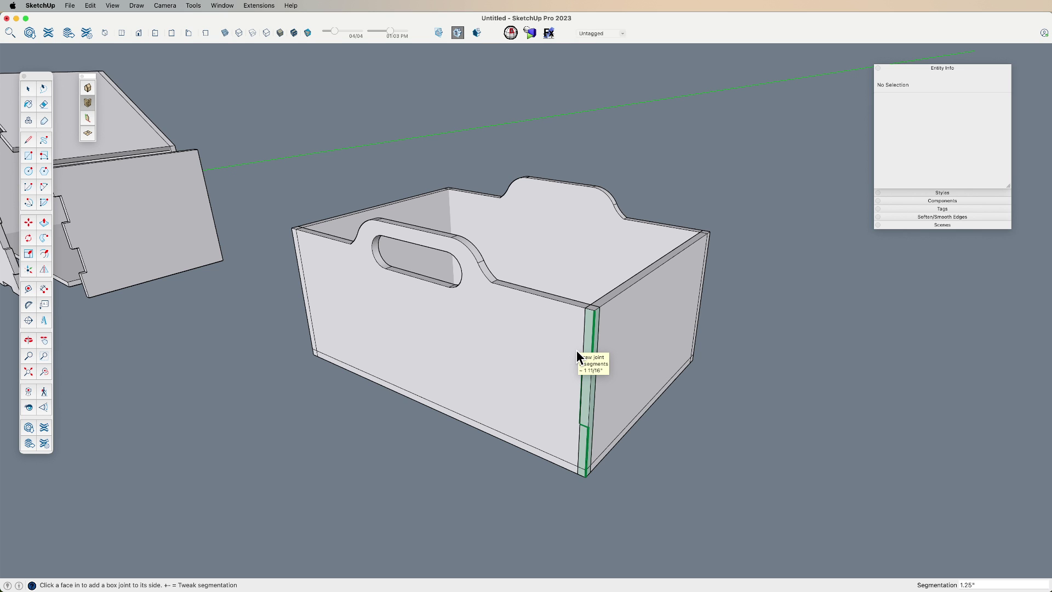
key("Return")
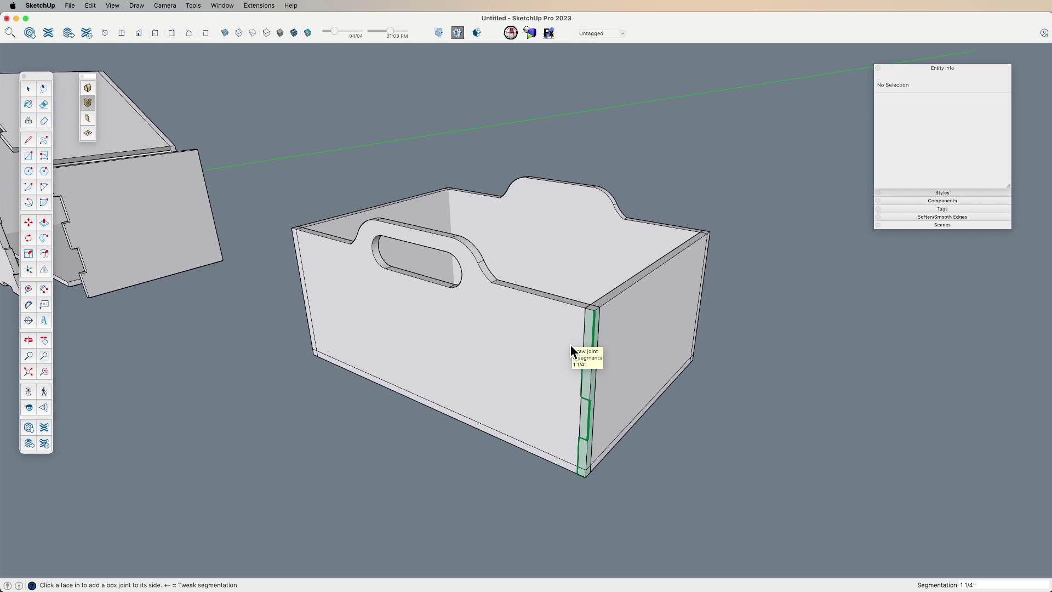
Commit box joints on the front-right, front-left and remaining vertical corner edges.
left_click(571, 365)
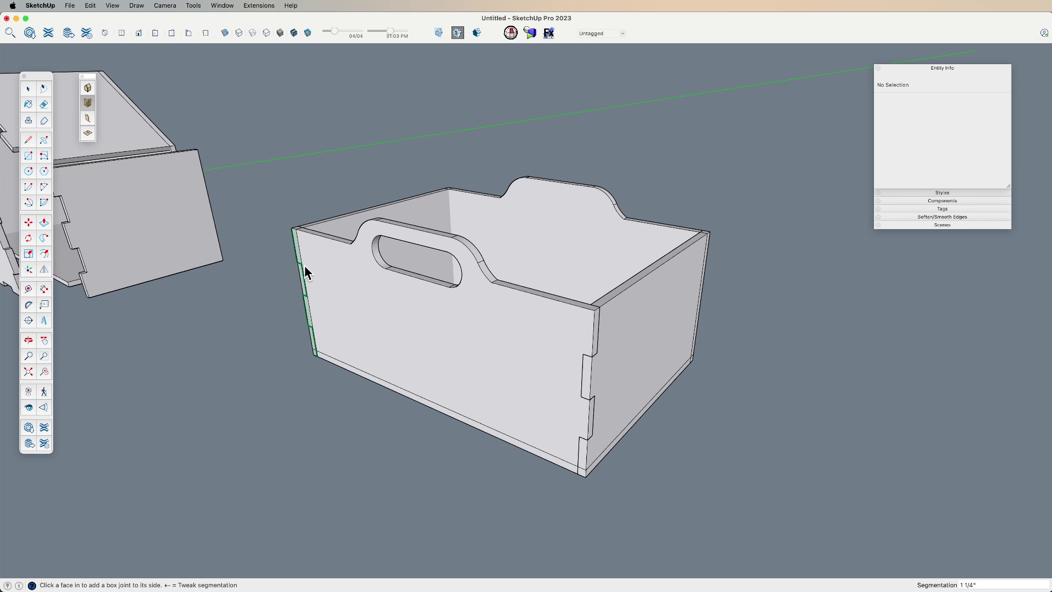
left_click(311, 293)
middle_click_drag(318, 304, 602, 344)
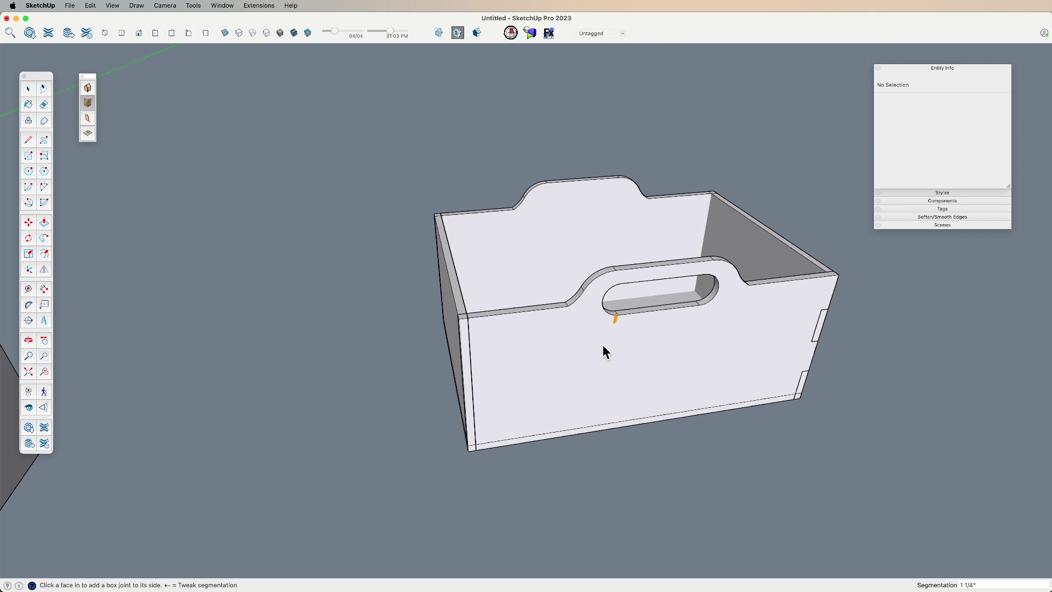
left_click(492, 345)
mouse_move(499, 357)
middle_mouse_down()
mouse_move(566, 353)
mouse_move(553, 277)
mouse_move(584, 258)
mouse_move(827, 359)
mouse_move(674, 389)
mouse_move(570, 347)
mouse_move(481, 371)
mouse_move(460, 394)
middle_mouse_up()
middle_click_drag(620, 376, 107, 342)
left_click(386, 312)
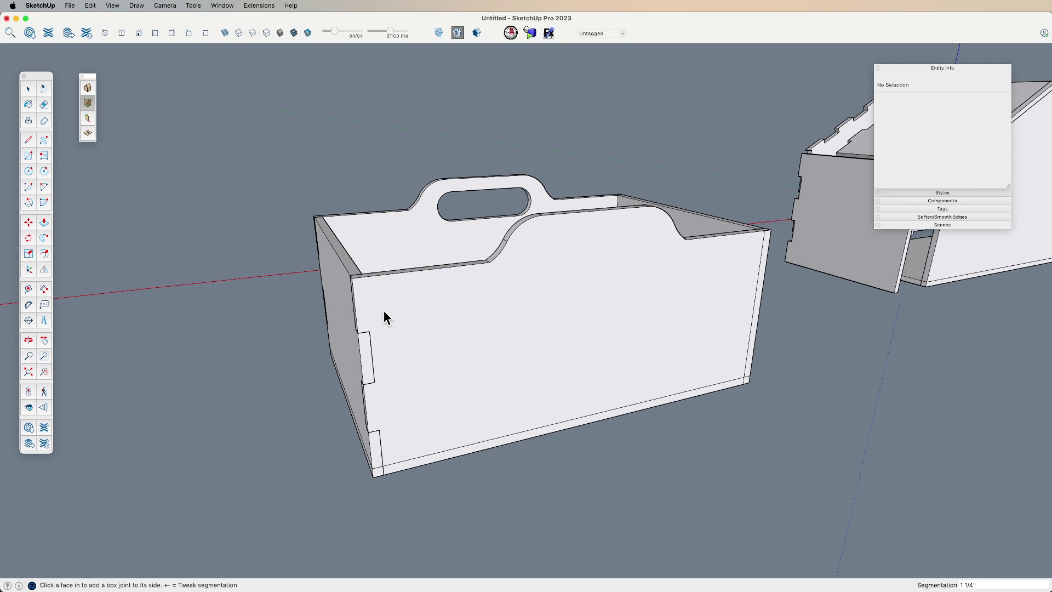
left_click(752, 263)
Orbit around the box to look at it from below.
key("o")
middle_click_drag(422, 332, 659, 363)
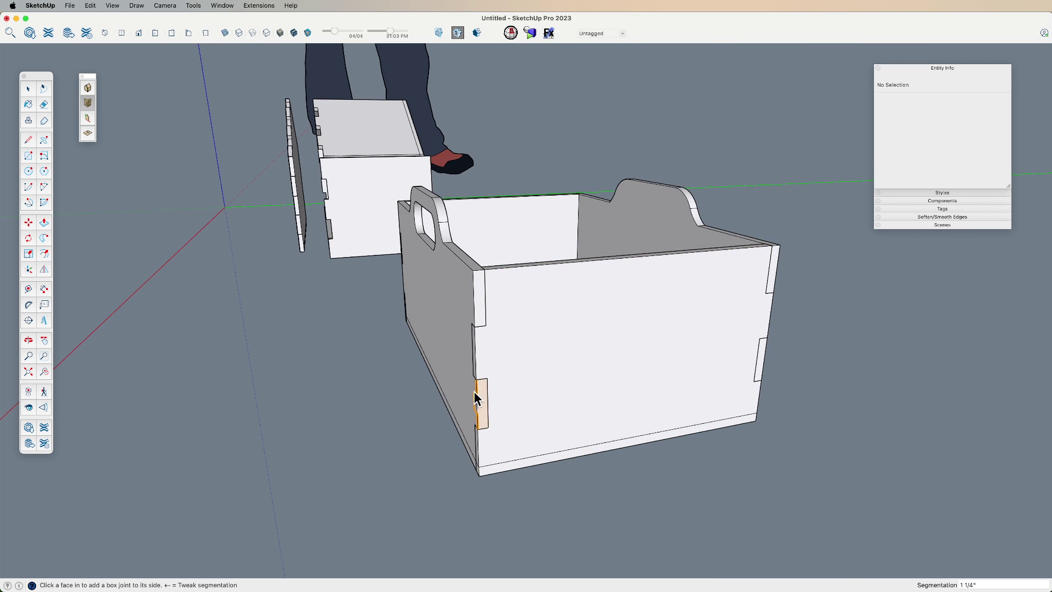
middle_click_drag(477, 389, 599, 158)
middle_click_drag(480, 501, 500, 263)
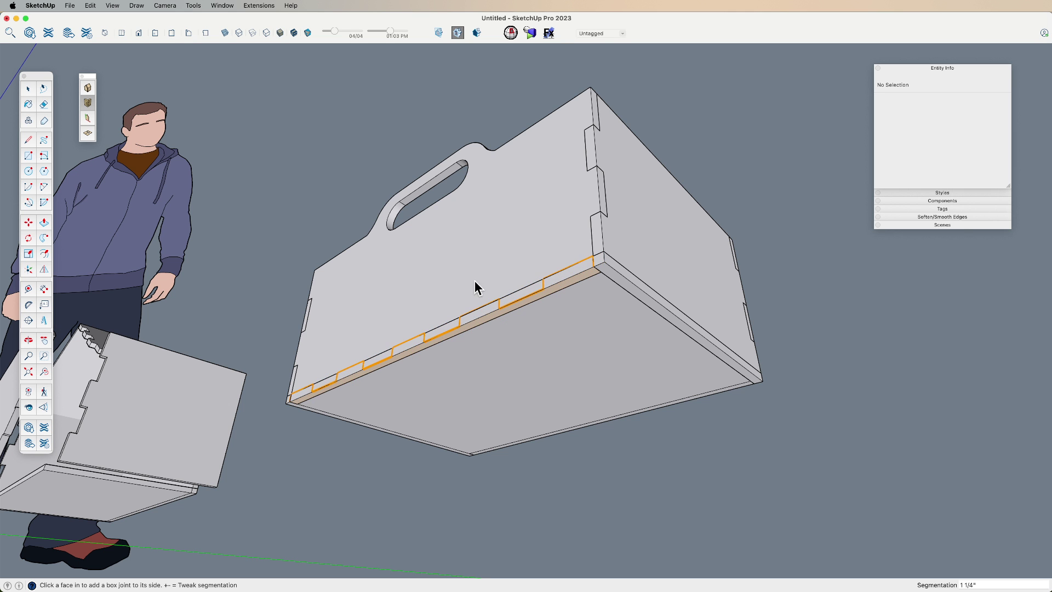
Set box-joint segments to 2" and commit joints along the bottom panel edges.
middle_click_drag(472, 272, 512, 258)
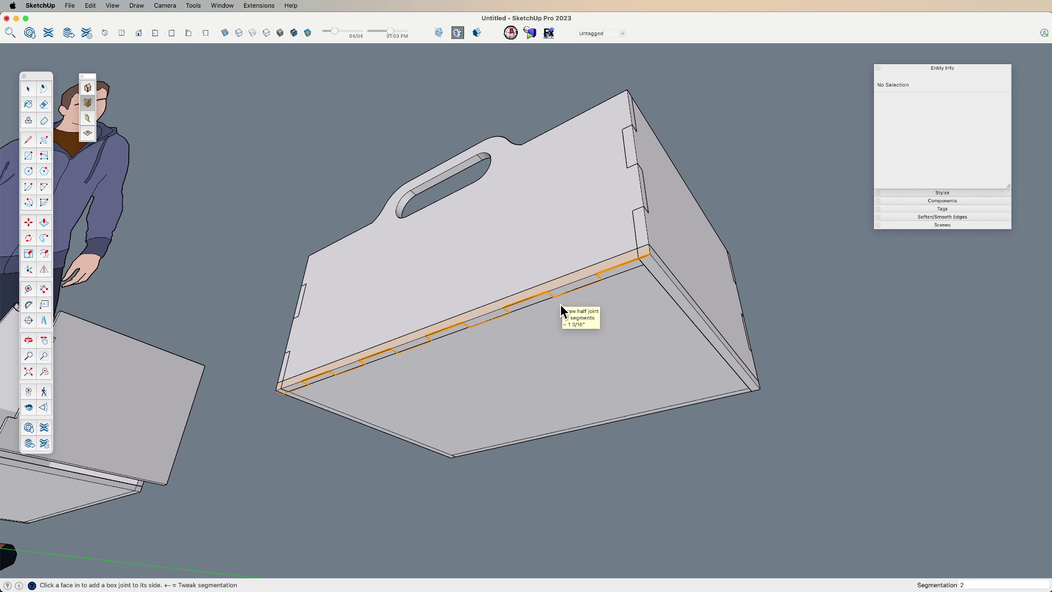
key("Return")
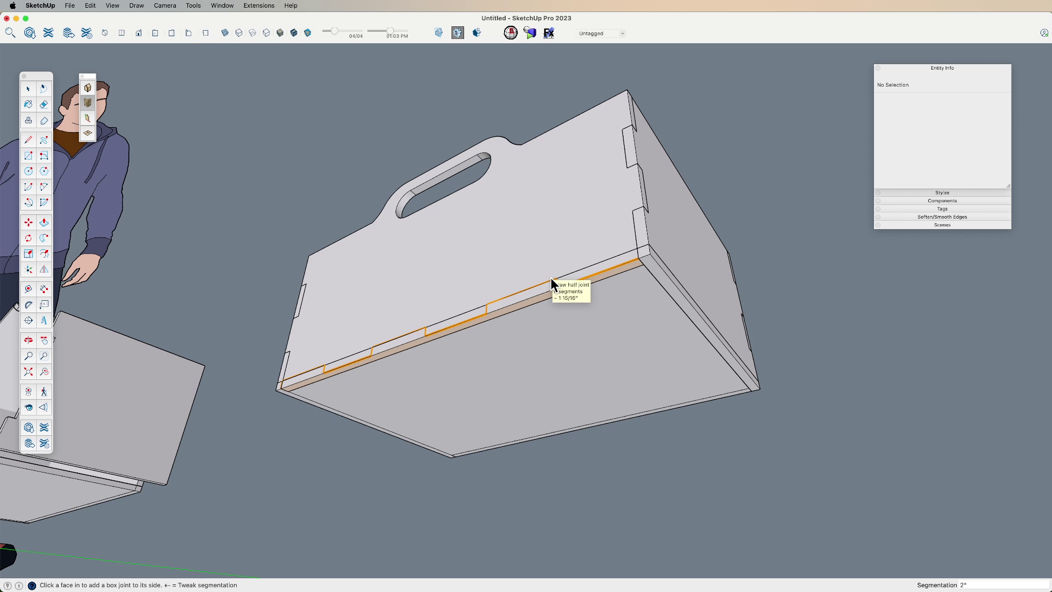
middle_click_drag(553, 269, 587, 361)
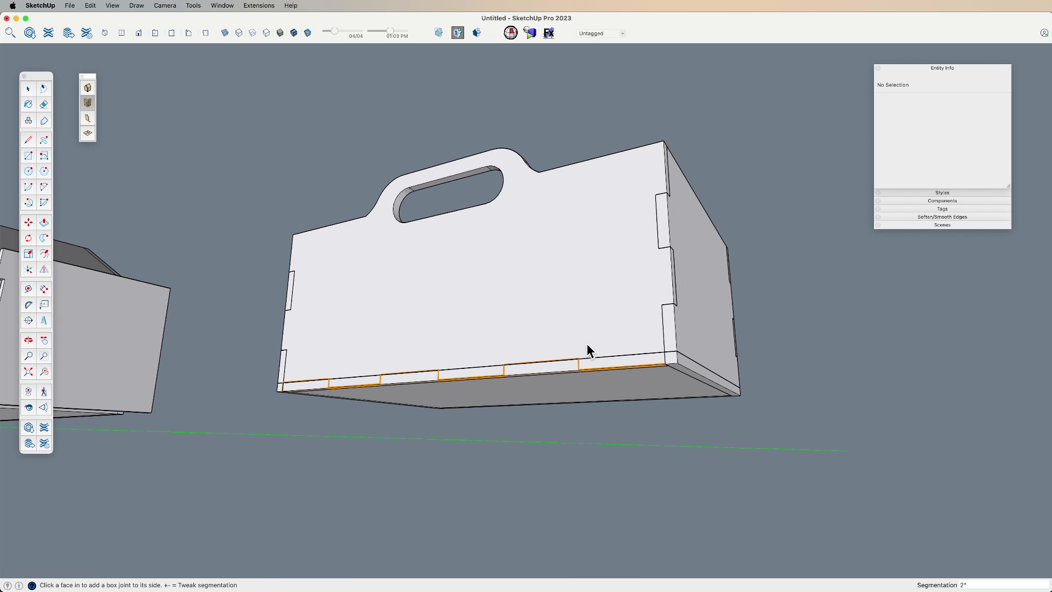
left_click(540, 352)
middle_click_drag(601, 380, 504, 329)
left_click(554, 270)
Select the bottom panel and start moving it down away from the box.
key("space")
left_click(535, 317)
key("m")
left_click(534, 315)
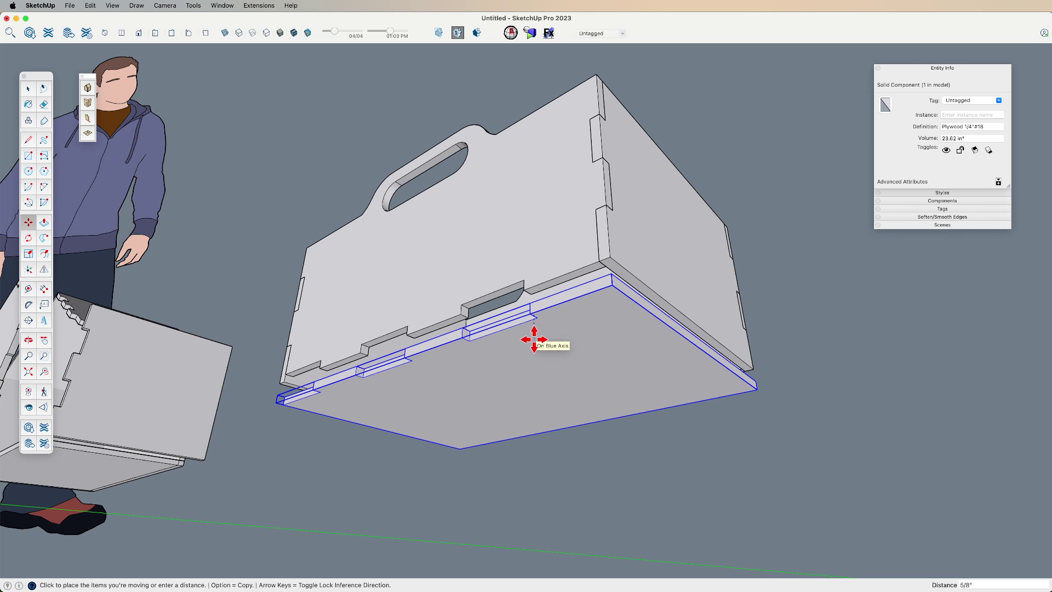
Open the bottom panel for editing and move one edge tab along the edge.
middle_click_drag(534, 339, 563, 320)
key("space")
double_click(570, 315)
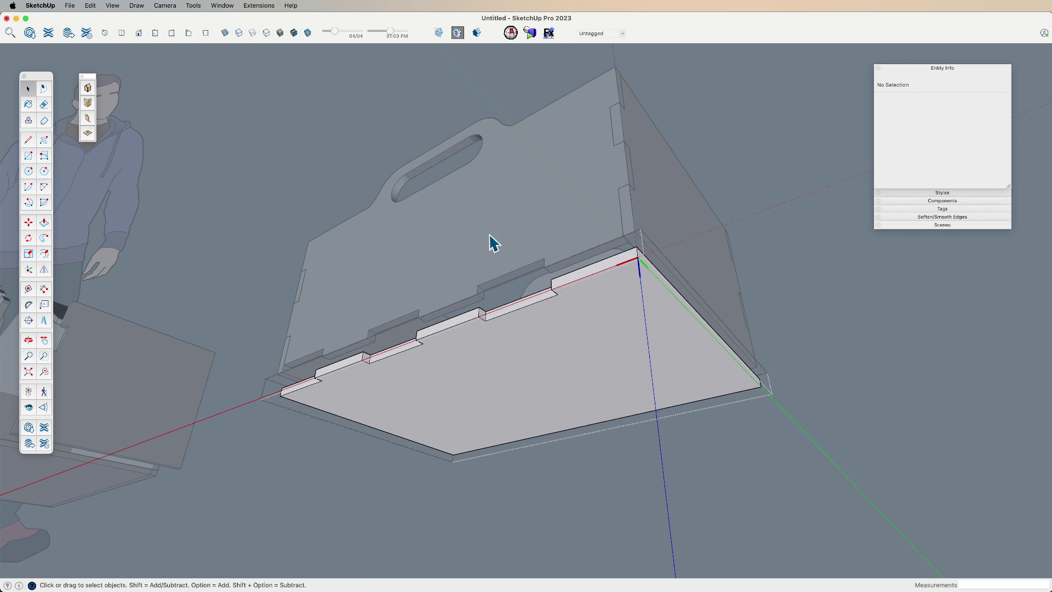
left_click_drag(500, 365, 502, 367)
scroll(486, 328, "up", 2)
key("m")
left_click(487, 322)
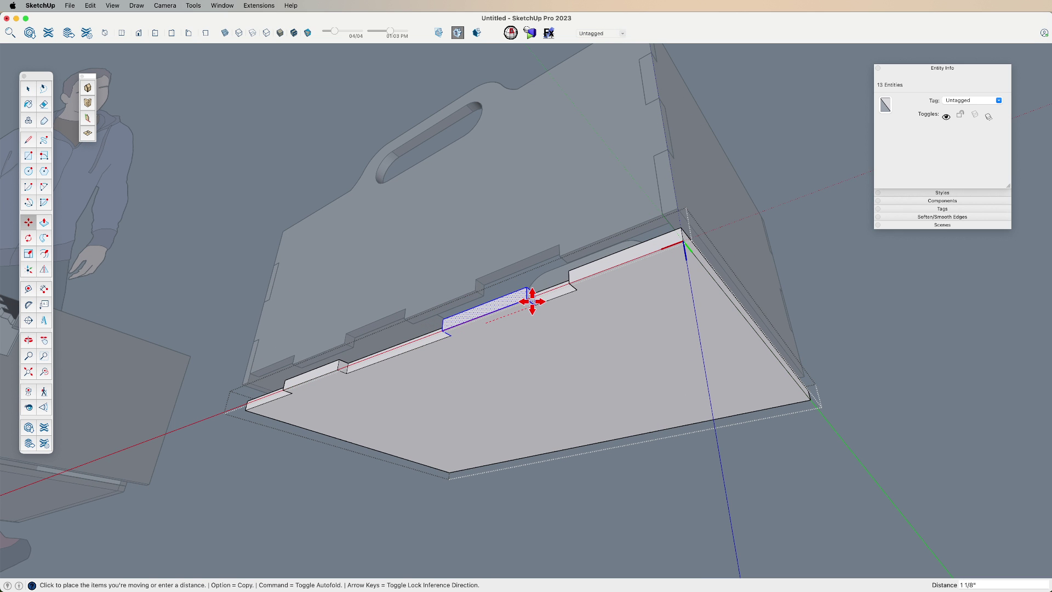
left_click(575, 275)
Push/pull the moved tab's face to reshape it.
middle_click_drag(577, 277, 650, 350)
scroll(685, 345, "up", 5)
key("p")
left_click(721, 342)
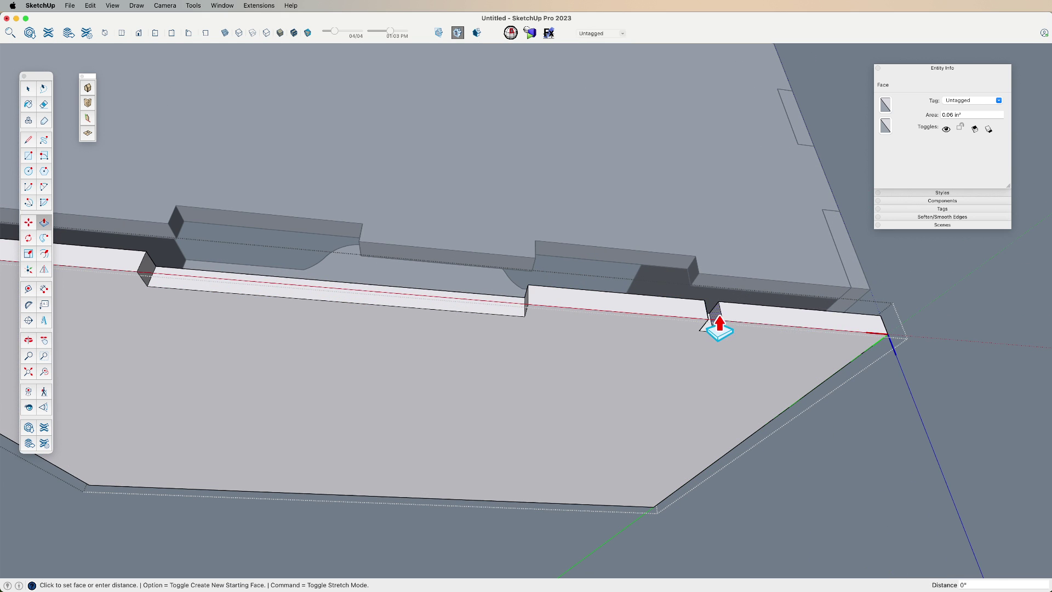
left_click(894, 352)
middle_click_drag(895, 352, 539, 340)
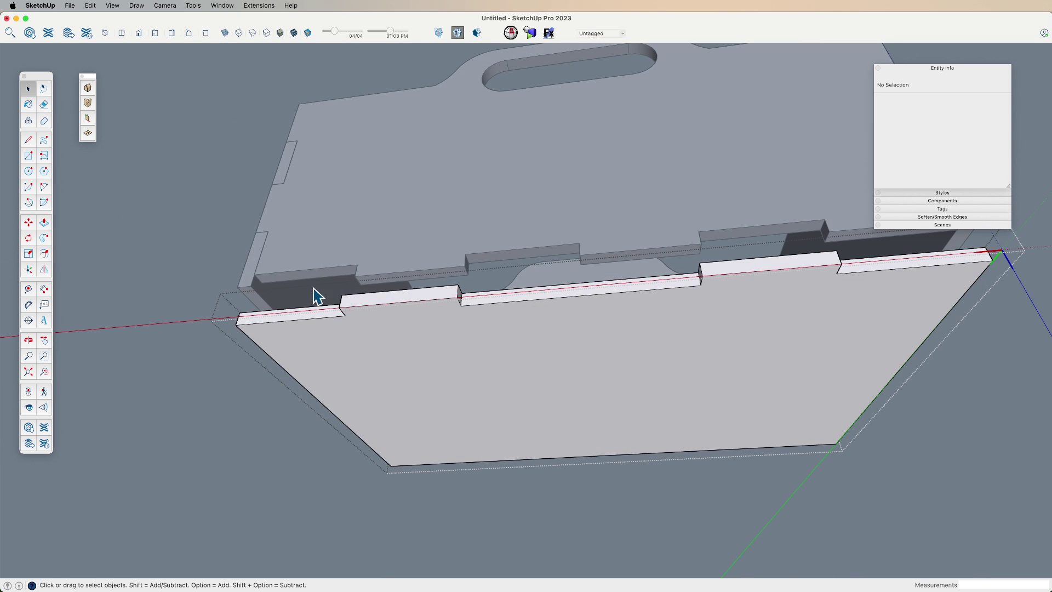
Move the left raised tab 2" further along the edge.
left_click_drag(326, 267, 482, 359)
middle_click_drag(474, 345, 411, 388)
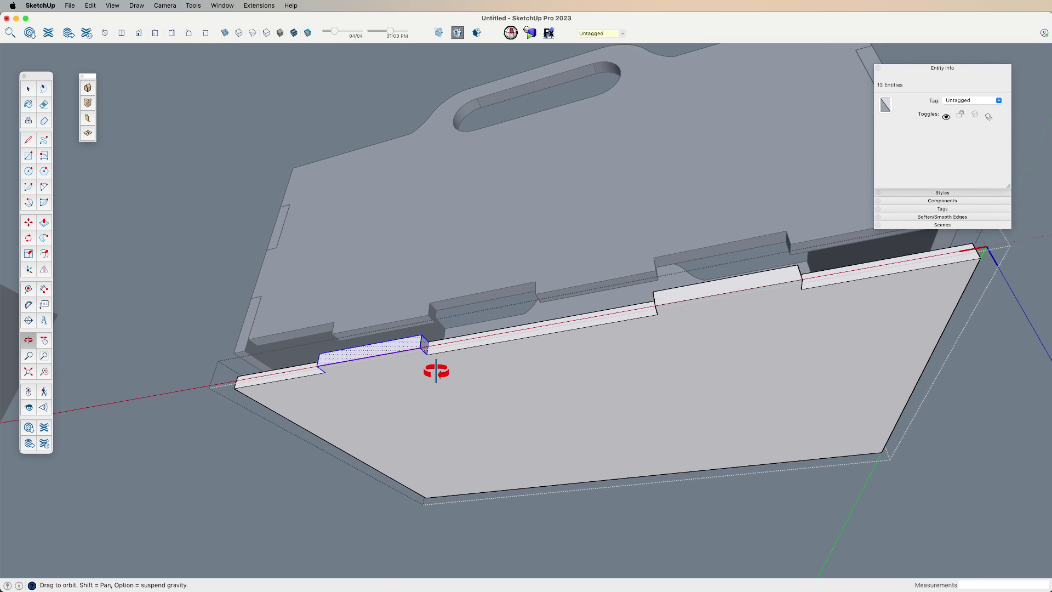
key("m")
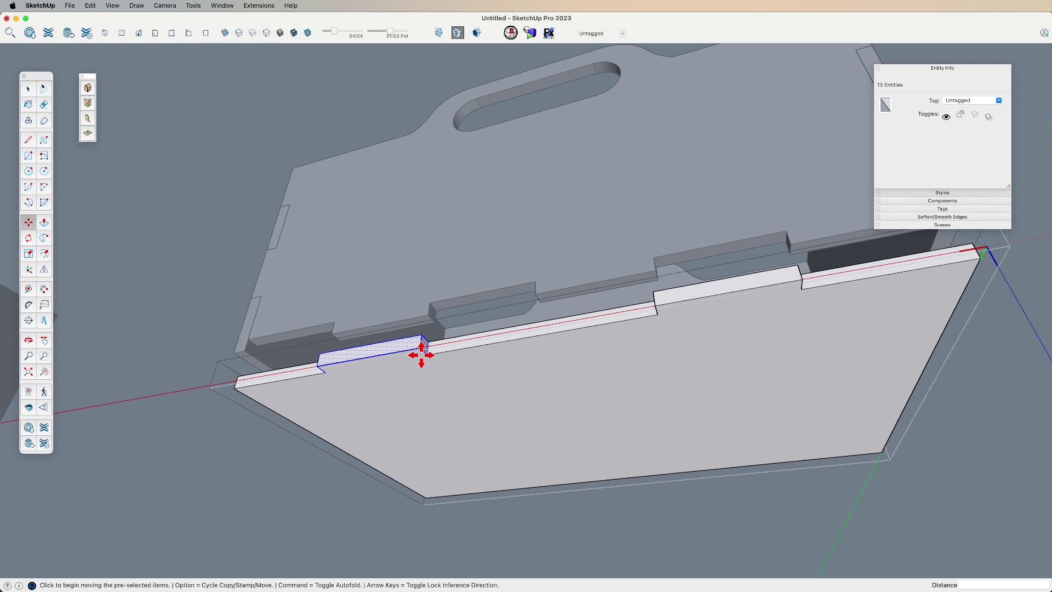
left_click(428, 355)
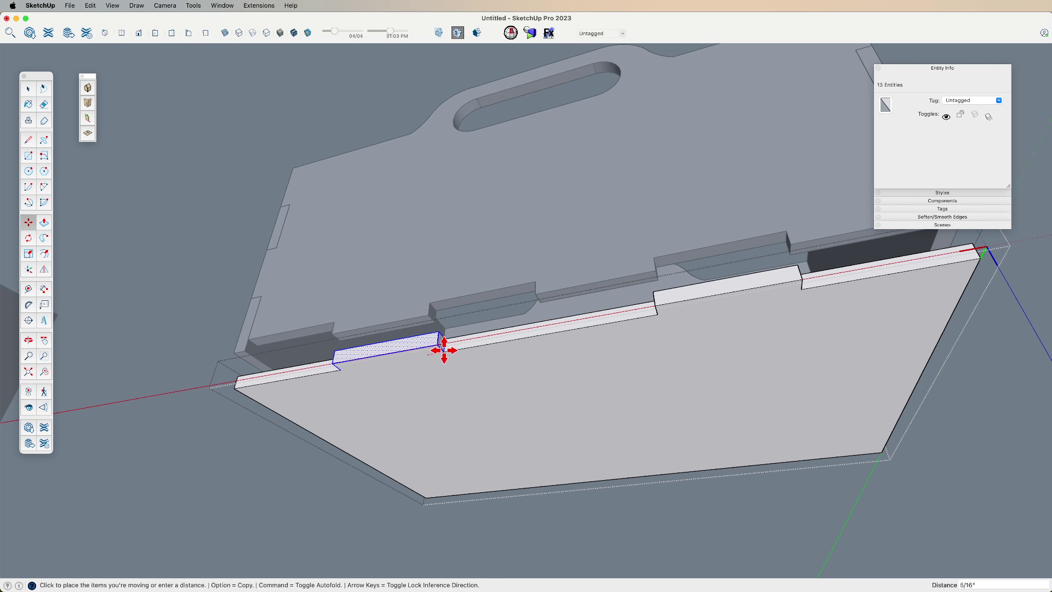
left_click(534, 292)
Push/pull the small tab face on the board's tabbed edge.
middle_click_drag(534, 293, 695, 390)
scroll(595, 378, "up", 5)
key("p")
left_click(595, 379)
left_click(601, 343)
Pan out and orbit underneath to check the bottom edge tabs align with the notches.
scroll(838, 406, "down", 5)
middle_click_drag(838, 406, 646, 403, "shift")
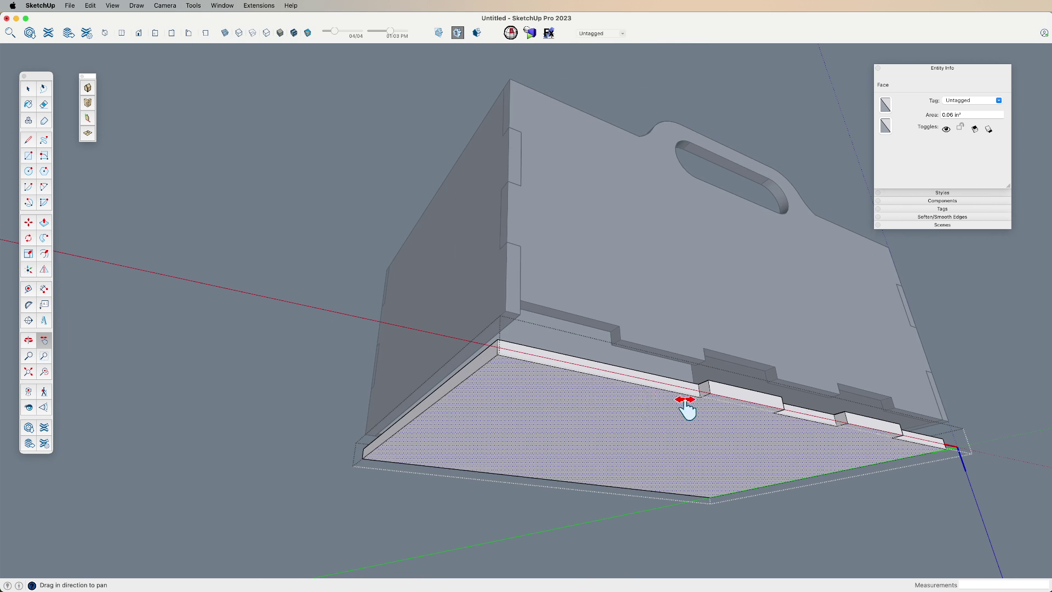
key("l")
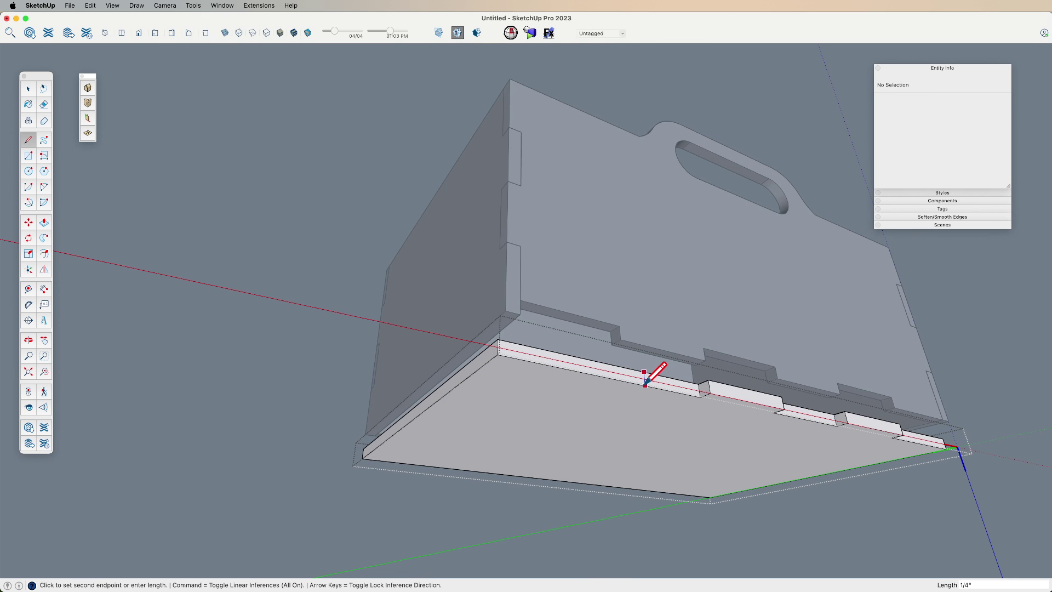
key("p")
scroll(678, 400, "up", 5)
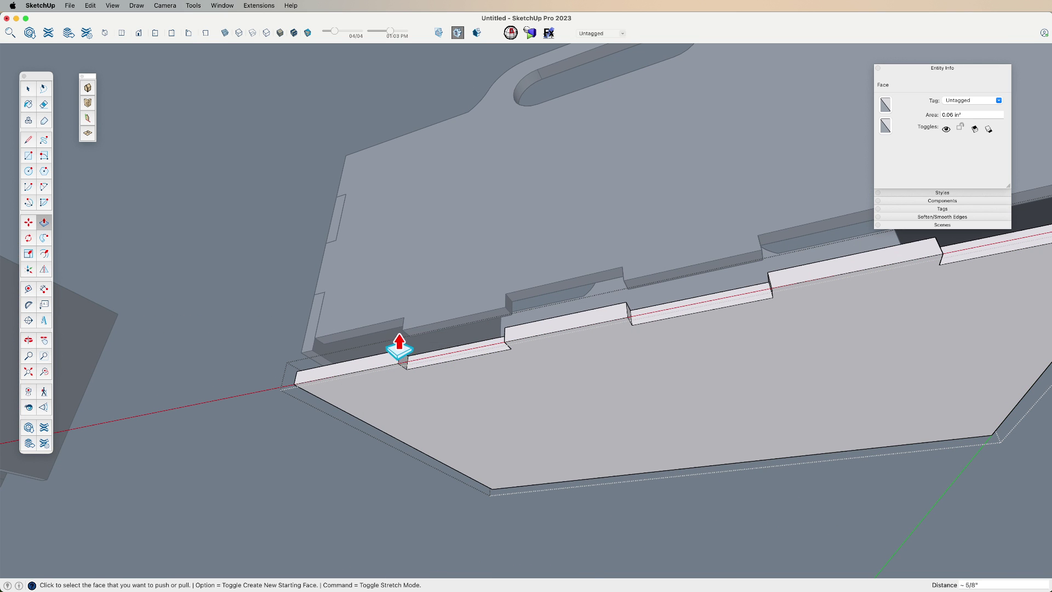
middle_click_drag(394, 348, 716, 430)
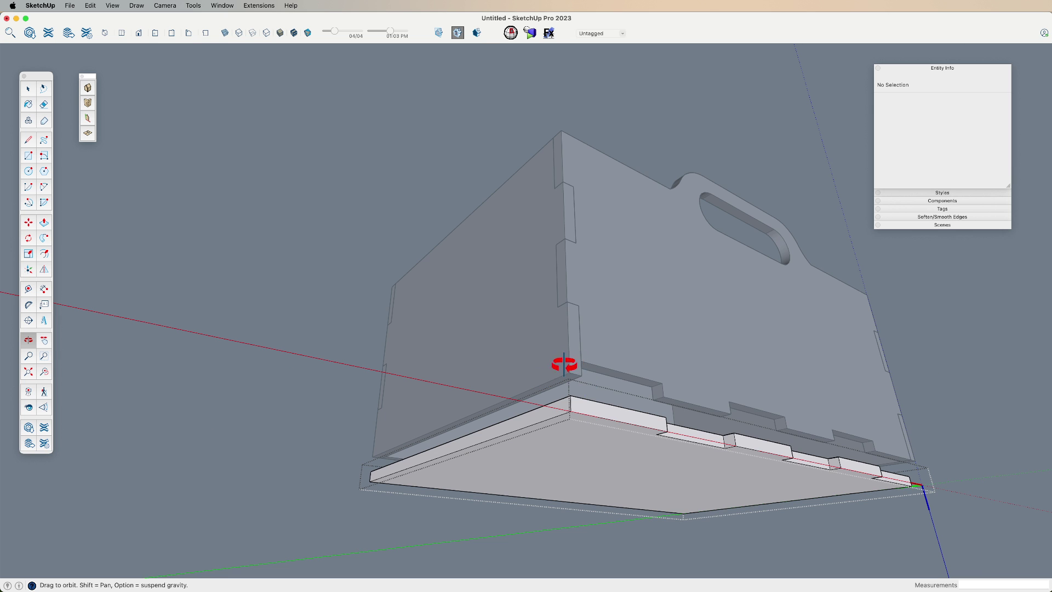
mouse_move(602, 387)
middle_mouse_down()
mouse_move(526, 336)
mouse_move(667, 380)
mouse_move(411, 362)
mouse_move(695, 380)
mouse_move(622, 371)
mouse_move(566, 312)
mouse_move(528, 414)
mouse_move(533, 326)
middle_mouse_up()
Erase the back and left end panels, undoing an earlier wrong erase of the far panel.
key("e")
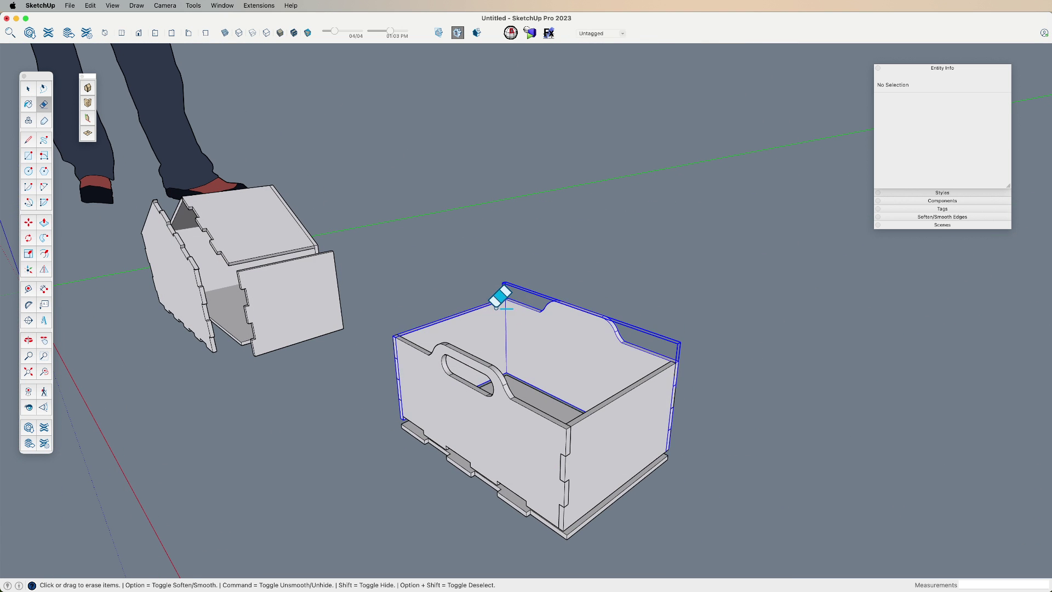
left_click(498, 298)
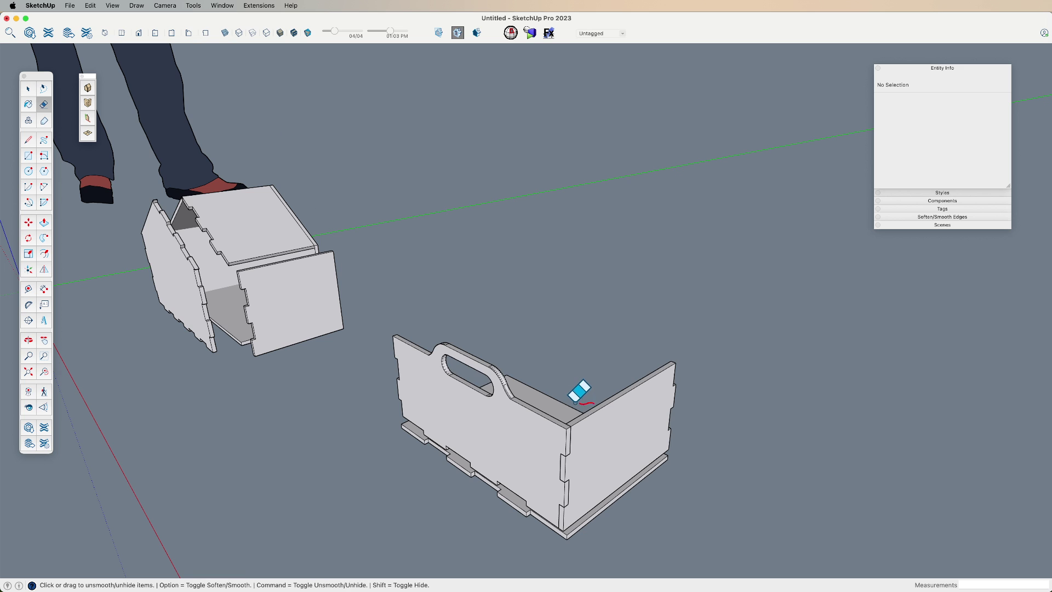
key("super+z")
key("space")
left_click(559, 347)
double_click(570, 348)
key("p")
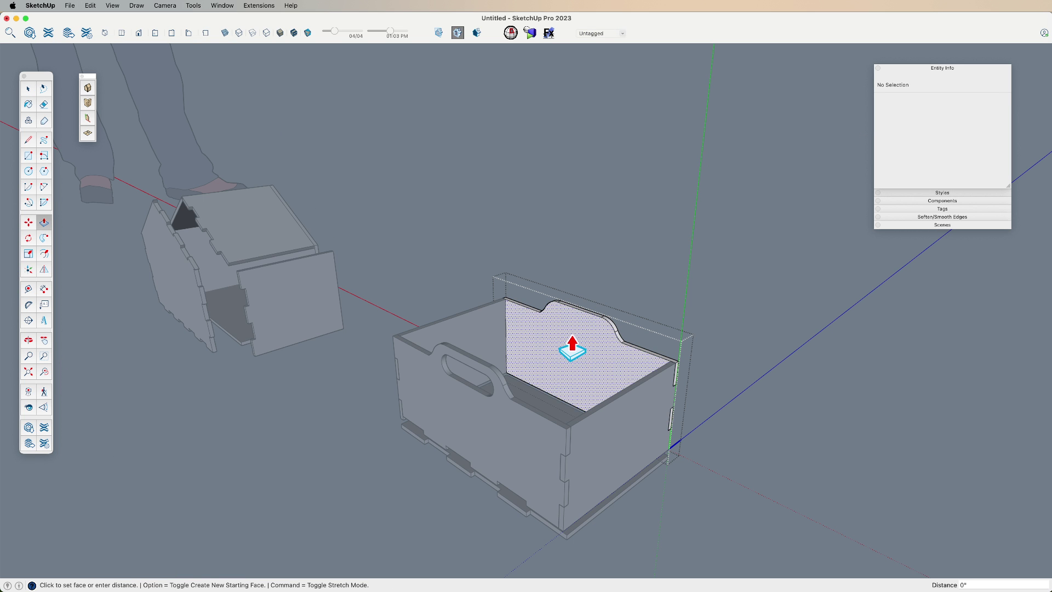
key("space")
key("Escape")
key("e")
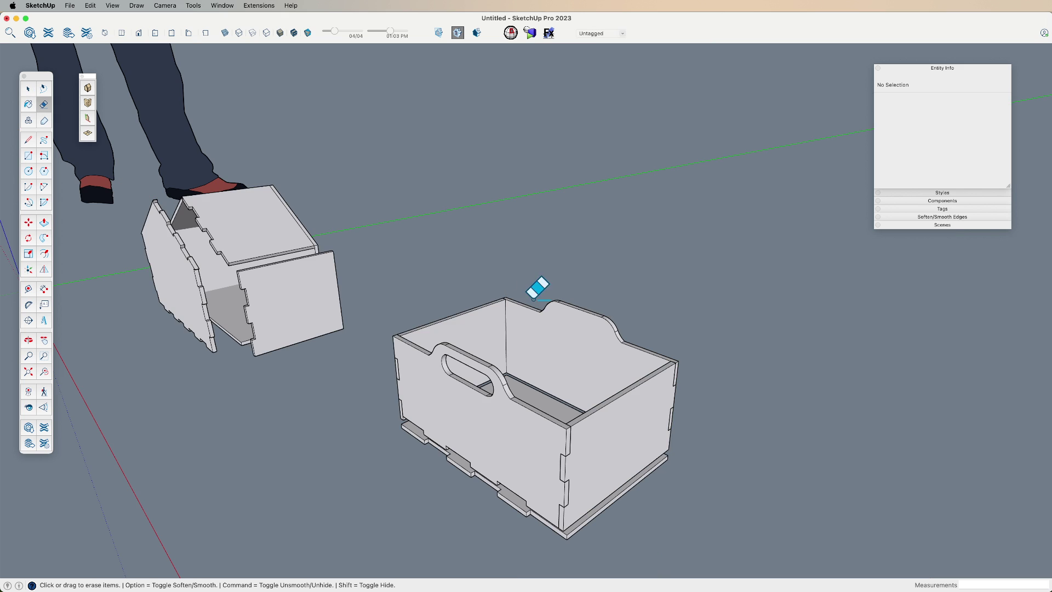
mouse_move(520, 294)
left_mouse_down()
mouse_move(507, 288)
mouse_move(549, 379)
left_mouse_up()
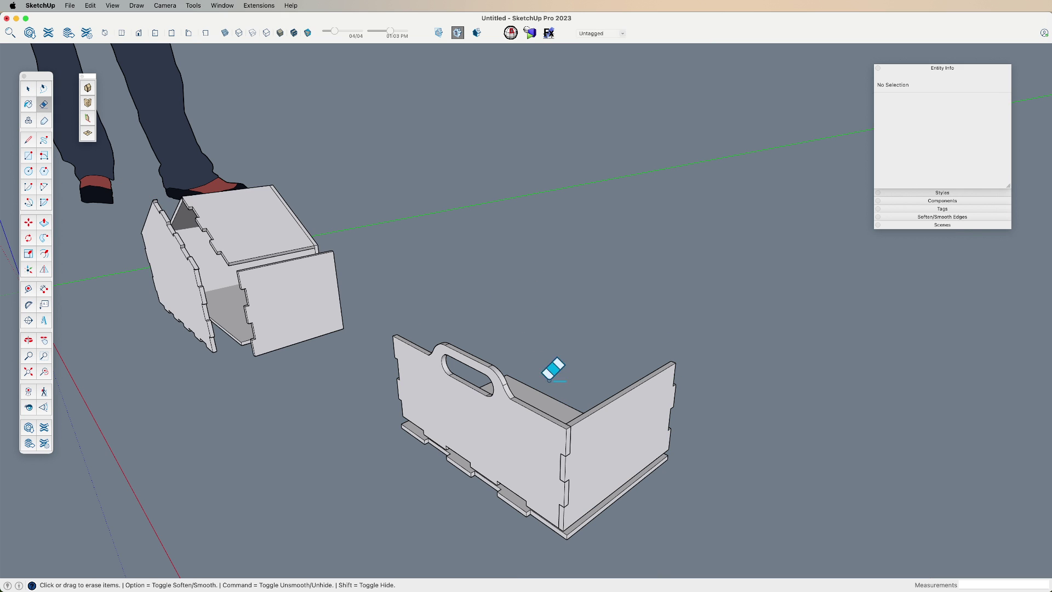
Copy the front and right end panels to a spot beside the box.
key("space")
left_click(585, 435)
left_click(534, 439, "shift")
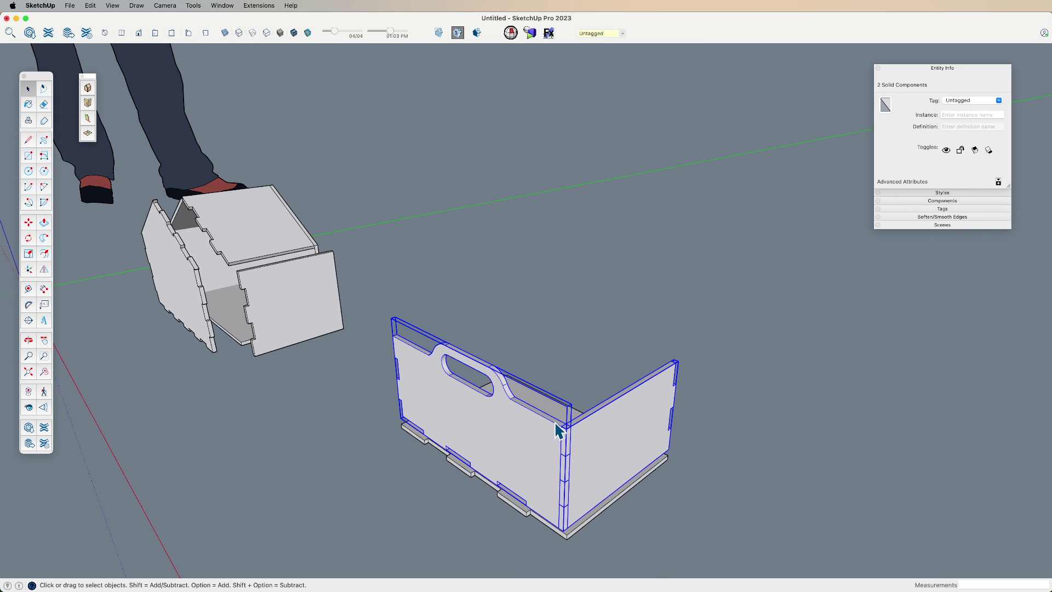
key("m")
left_click(545, 364)
key("alt")
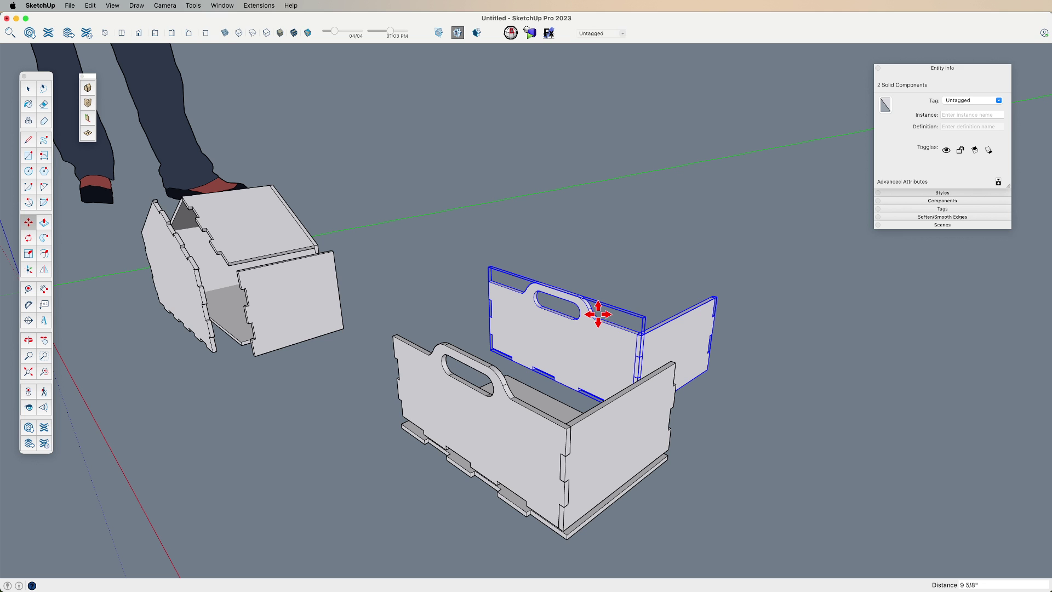
left_click(598, 314)
Mirror the copied panels about the red axis and fit them into place on the box.
key("shift+f")
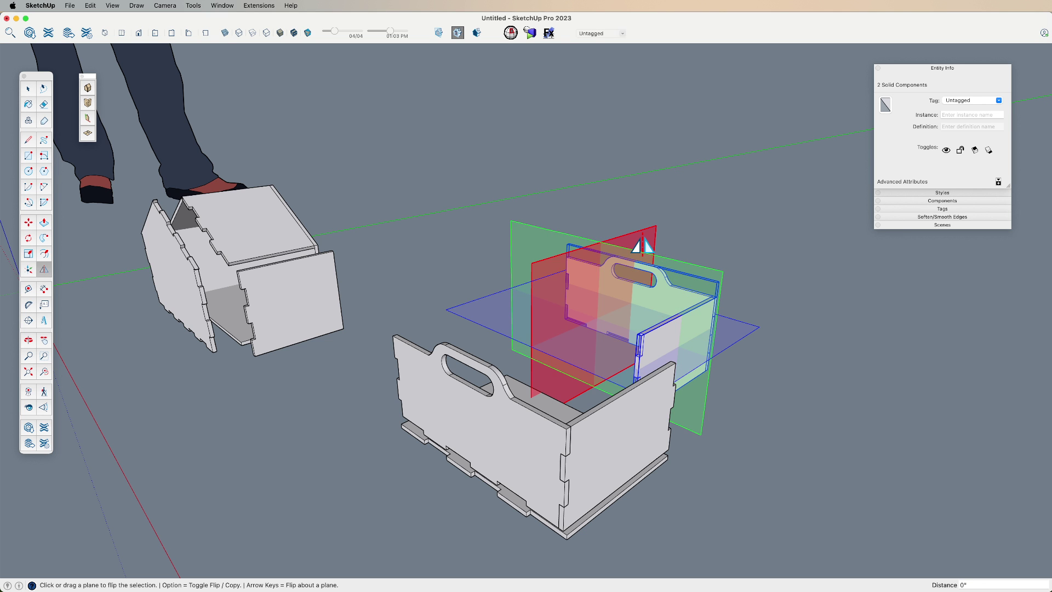
left_click(651, 287)
key("m")
middle_click_drag(674, 299, 619, 318)
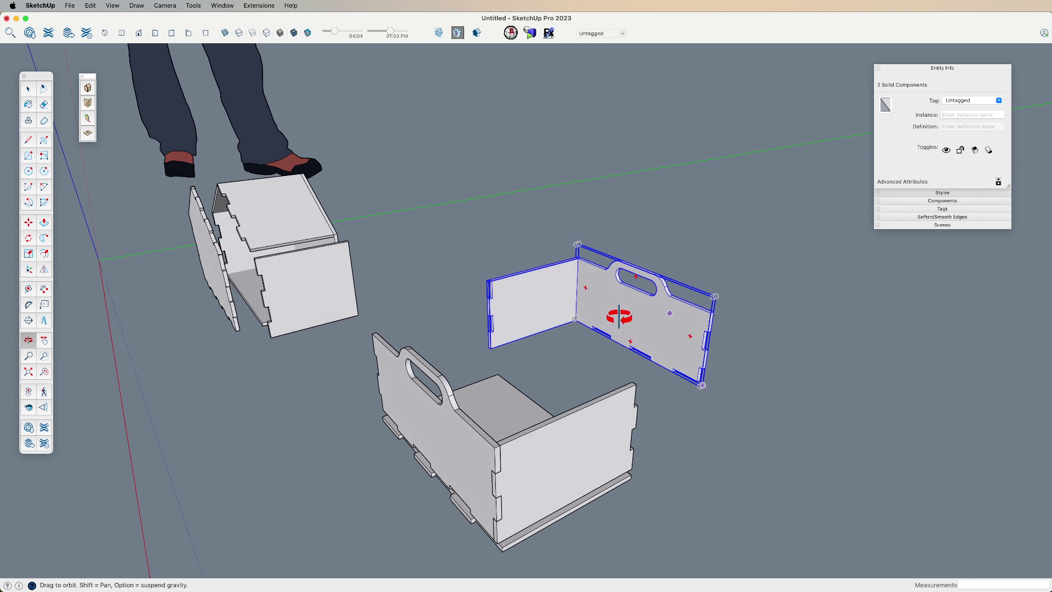
left_click(712, 310)
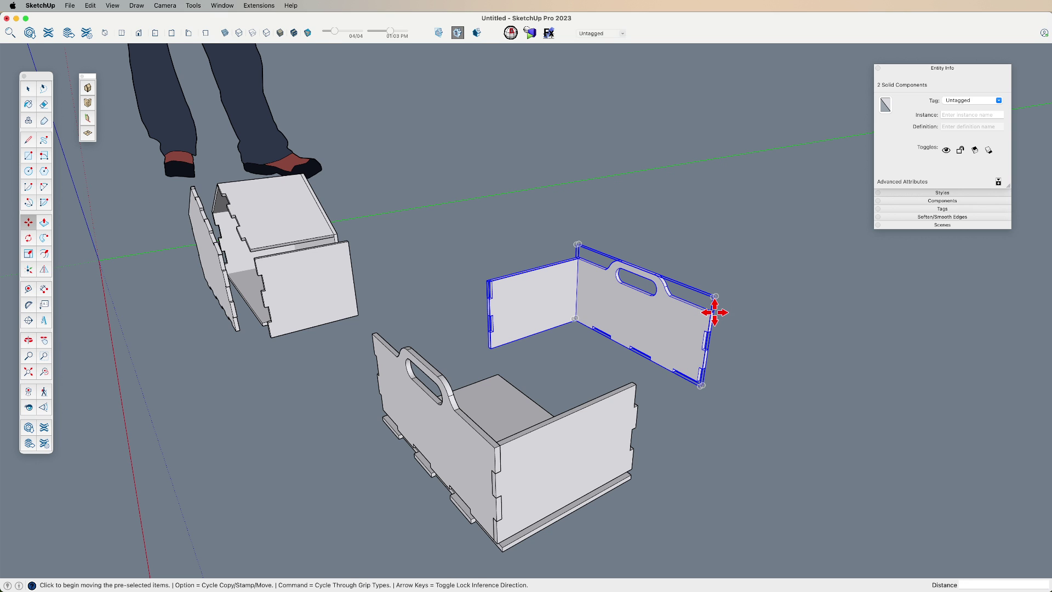
left_click(638, 405)
left_click(597, 359)
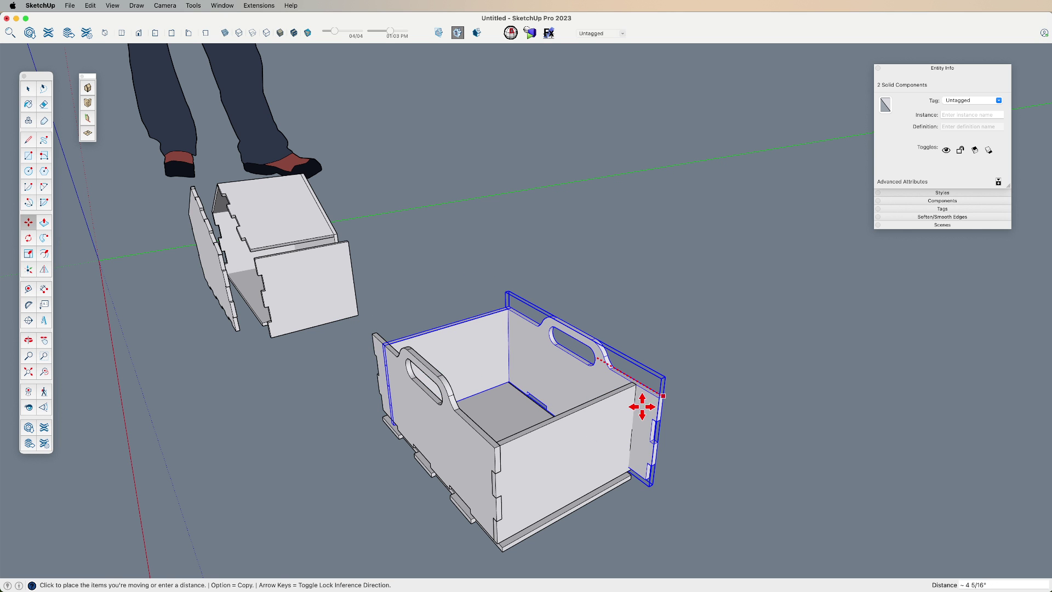
left_click(633, 404)
key("space")
left_click(664, 436)
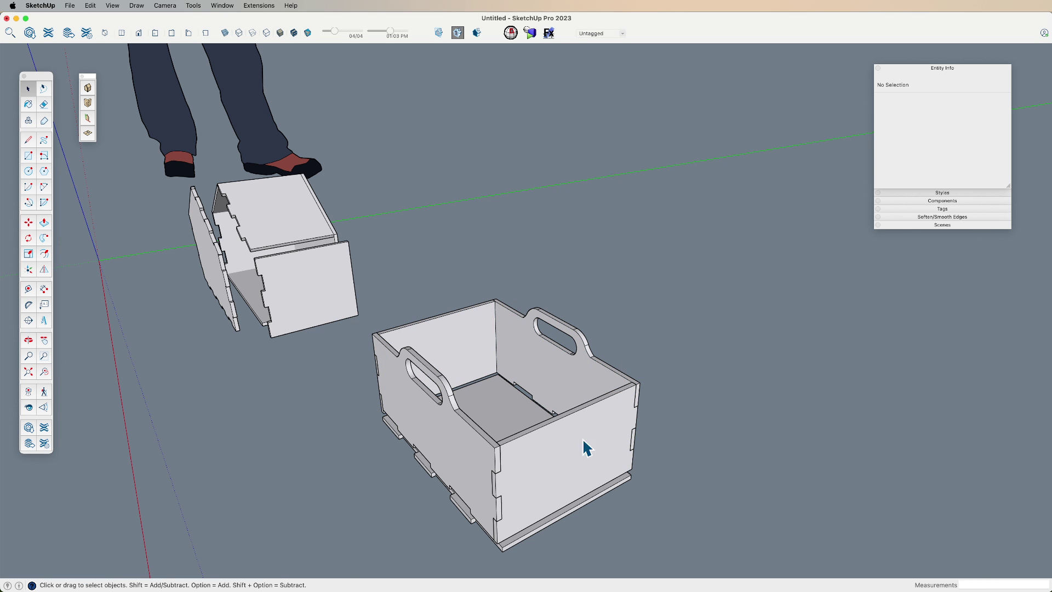
Raise the bottom plywood panel 5/8" so its tabs seat into the wall slots.
middle_click_drag(570, 436, 580, 259)
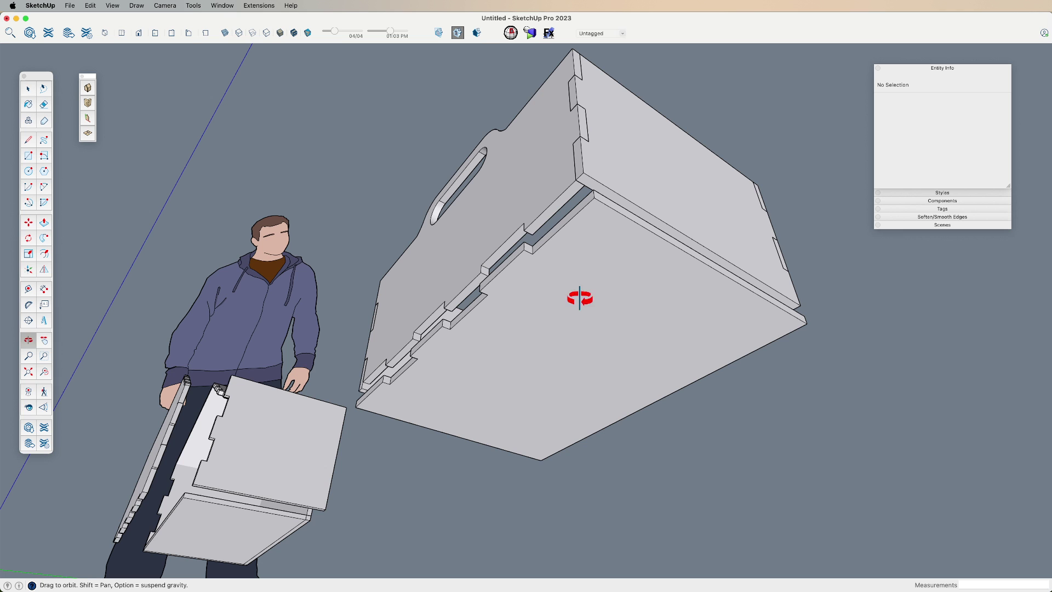
key("space")
middle_click_drag(541, 296, 634, 338)
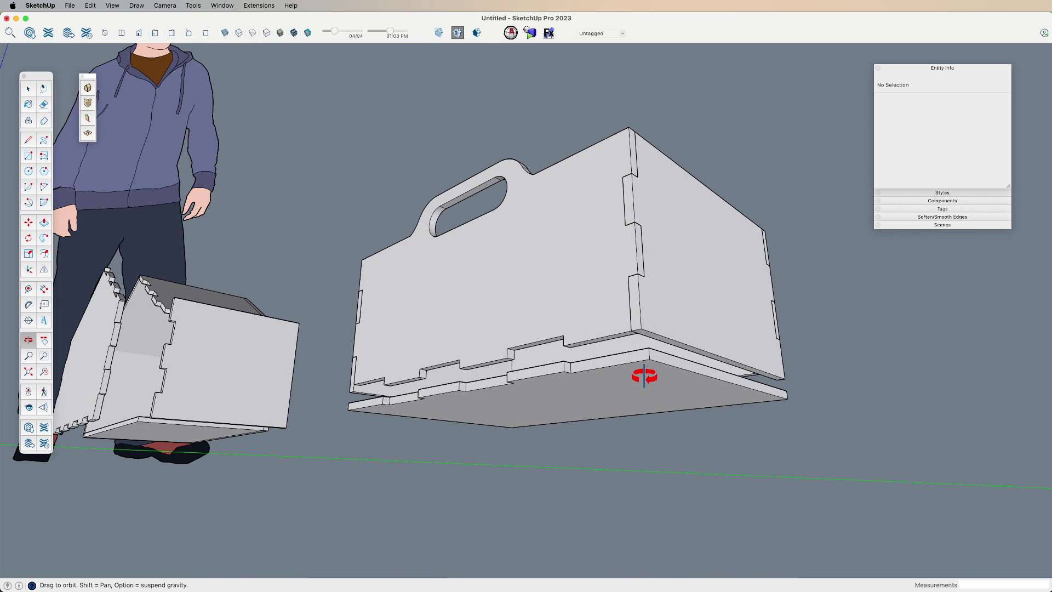
middle_click_drag(639, 379, 578, 371)
left_click(570, 357)
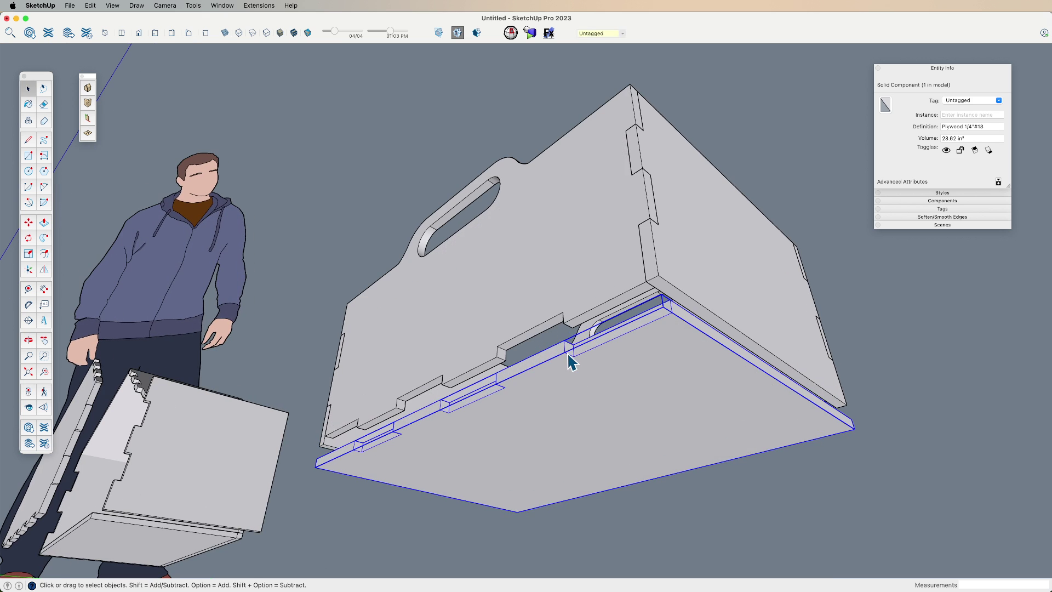
key("m")
left_click(564, 350)
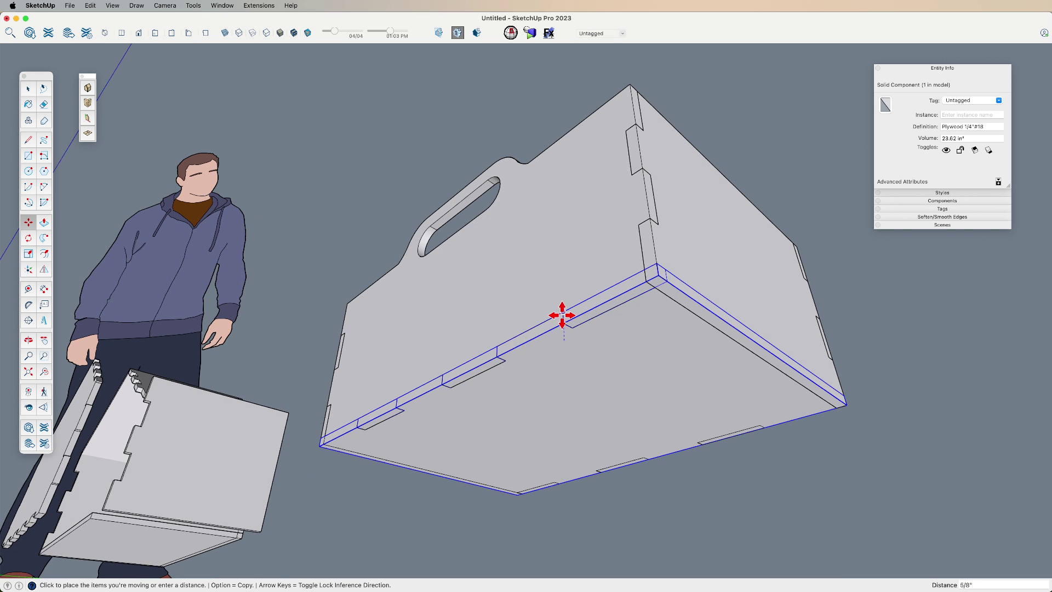
left_click(563, 315)
Cancel a Push/Pull on the bottom panel's edge, then orbit to check the assembled tote.
key("space")
left_click(863, 429)
double_click(704, 364)
key("p")
left_click(702, 315)
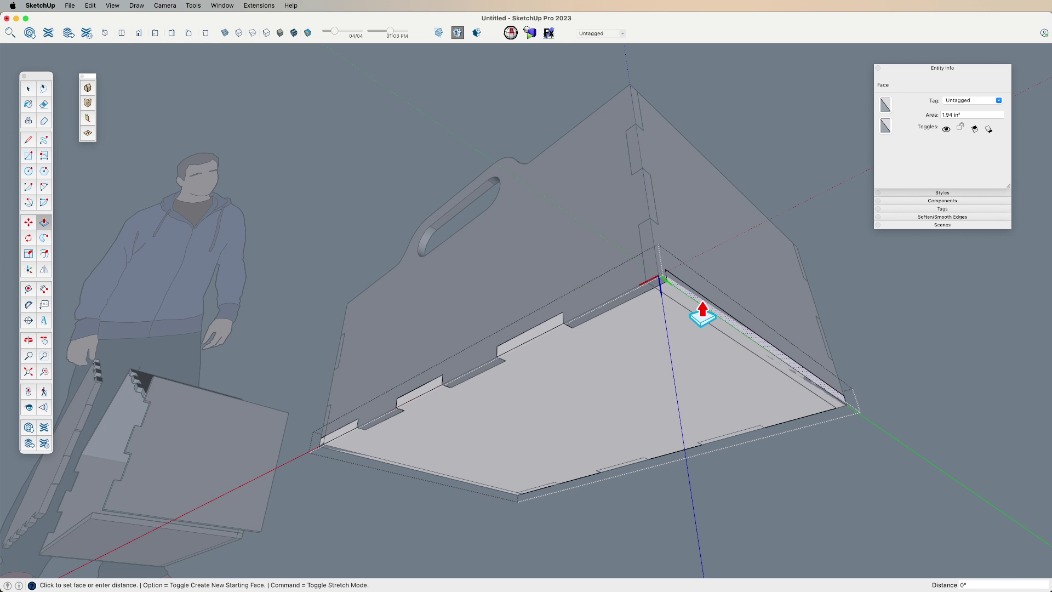
key("Escape")
middle_click_drag(695, 331, 546, 415)
key("space")
middle_click_drag(612, 460, 509, 359)
left_click_drag(509, 359, 482, 436)
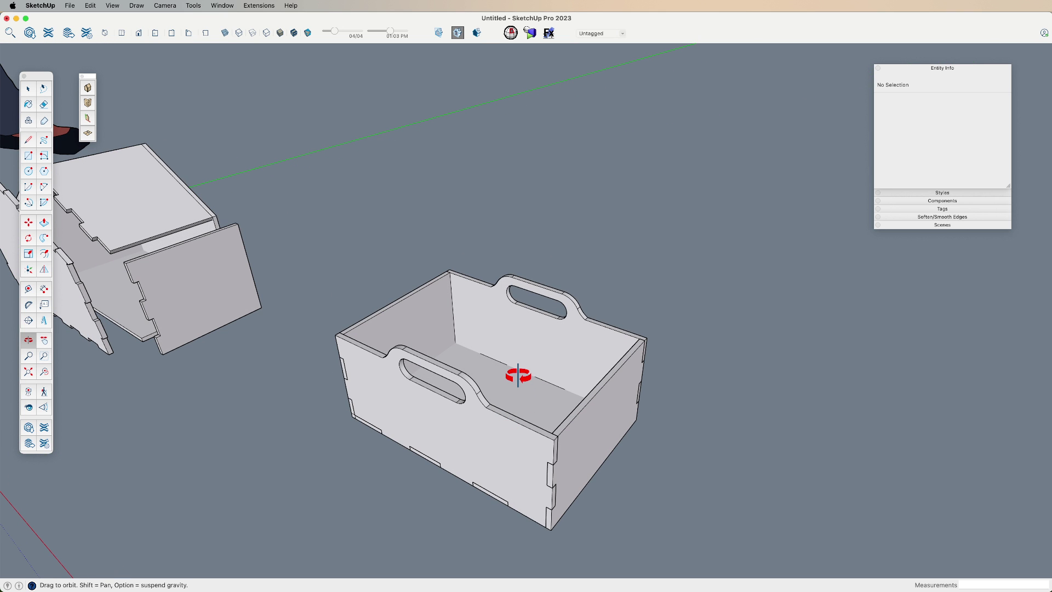
Unfold the assembled box's five panels flat with 1/4" spacing.
scroll(518, 375, "down", 5)
left_click_drag(512, 371, 625, 483)
key("space")
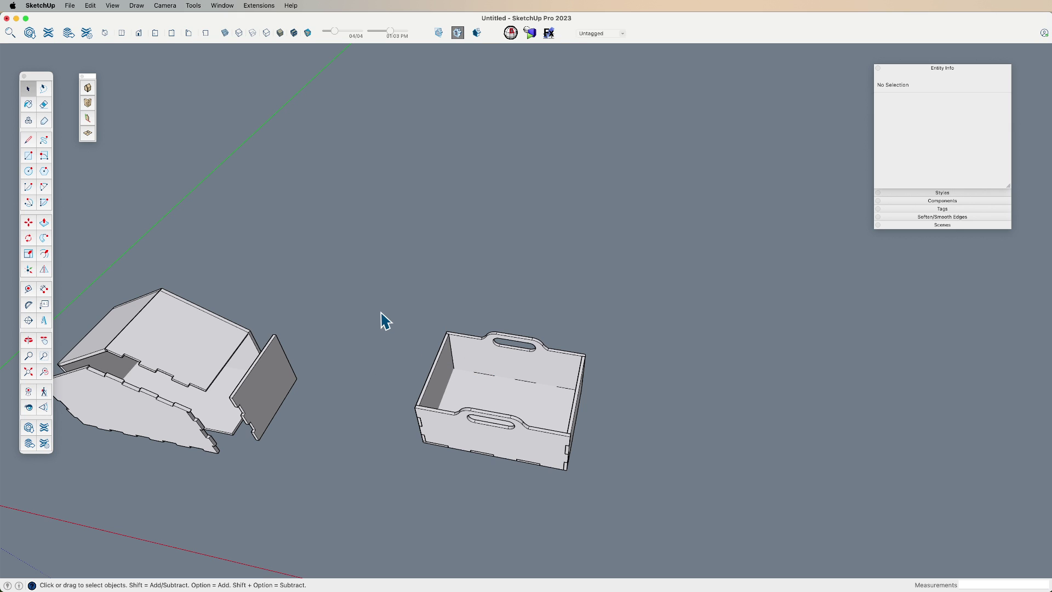
left_click_drag(379, 312, 653, 493)
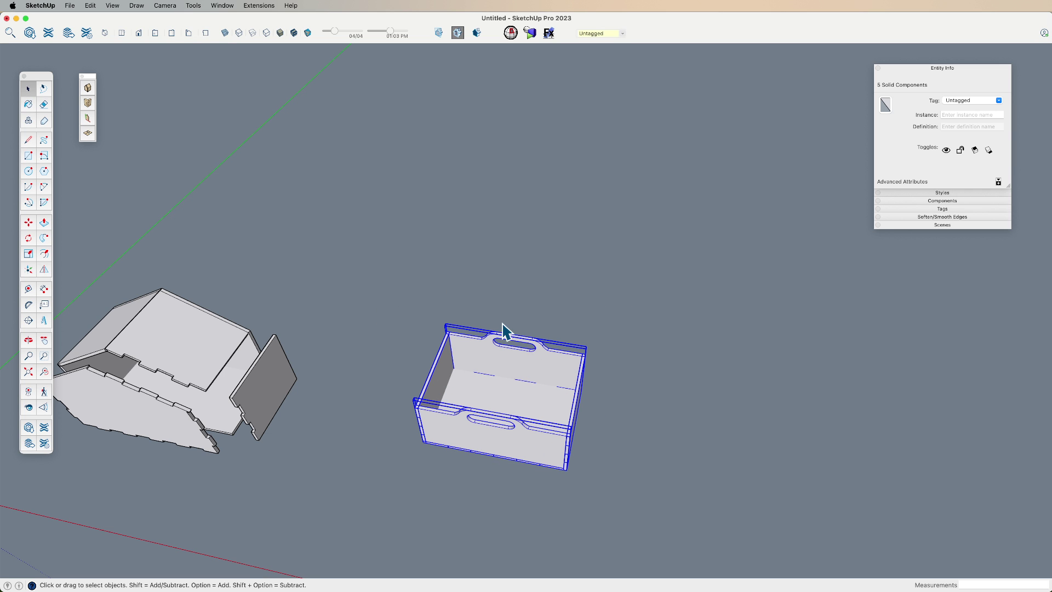
left_click(88, 134)
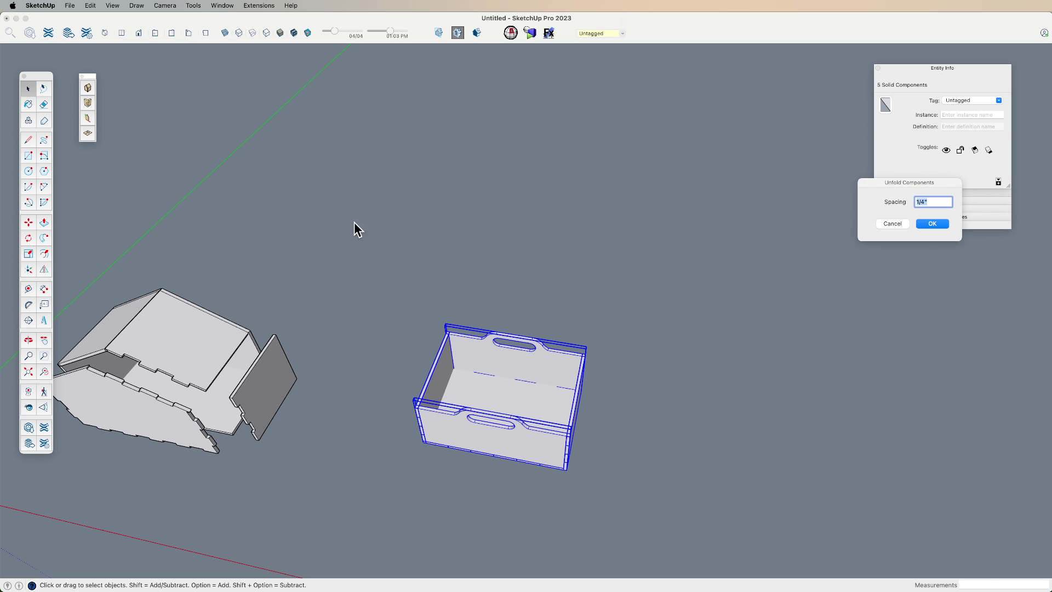
left_click_drag(933, 186, 799, 92)
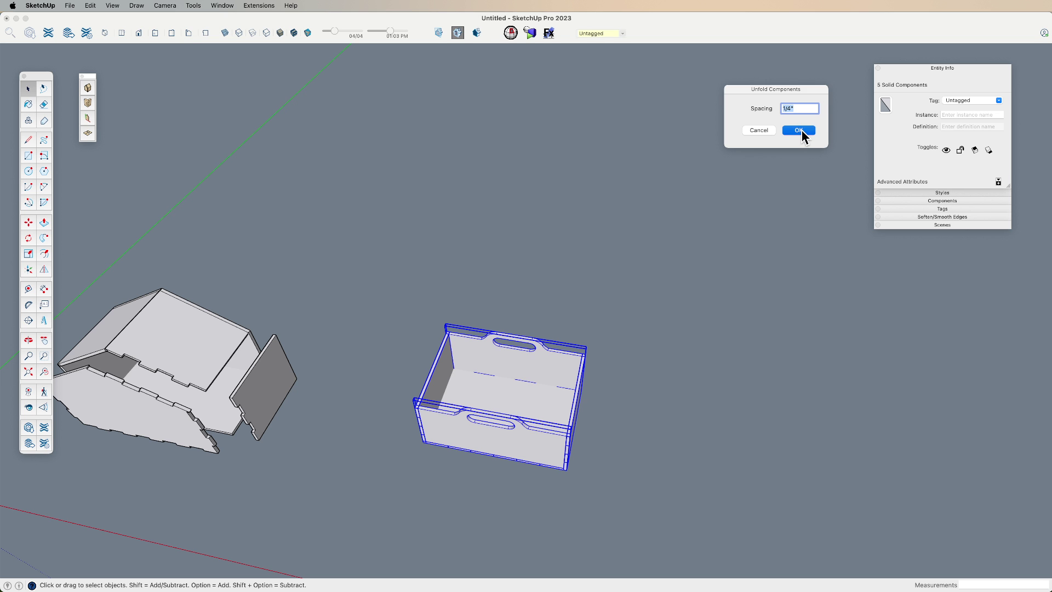
left_click(801, 130)
Move the five unfolded panels up and to the right, then clear the selection.
middle_click_drag(659, 294, 502, 482)
key("m")
left_click_drag(482, 364, 578, 240)
middle_click_drag(579, 240, 560, 397, "shift")
key("super+shift+a")
scroll(521, 323, "up", 3)
Move the two rightmost flat panels lower to start a second row.
key("space")
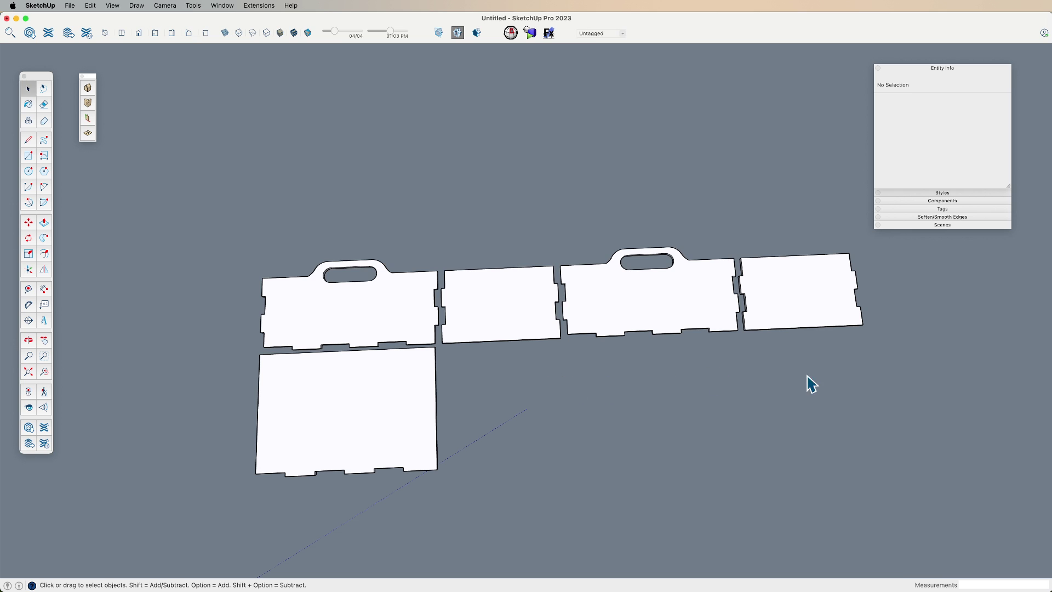
left_click_drag(810, 383, 718, 310)
key("m")
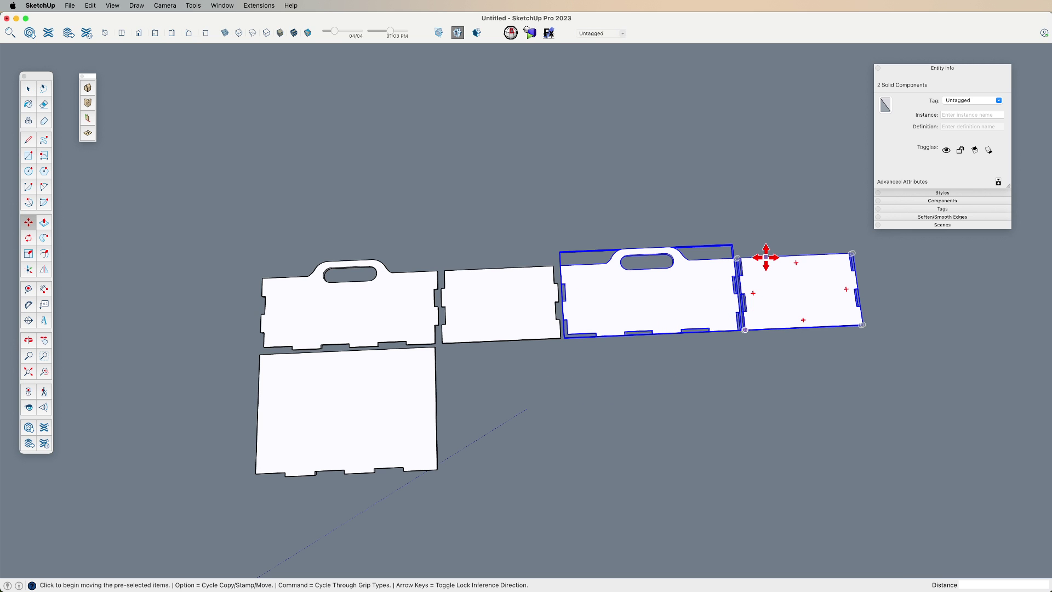
left_click(766, 257)
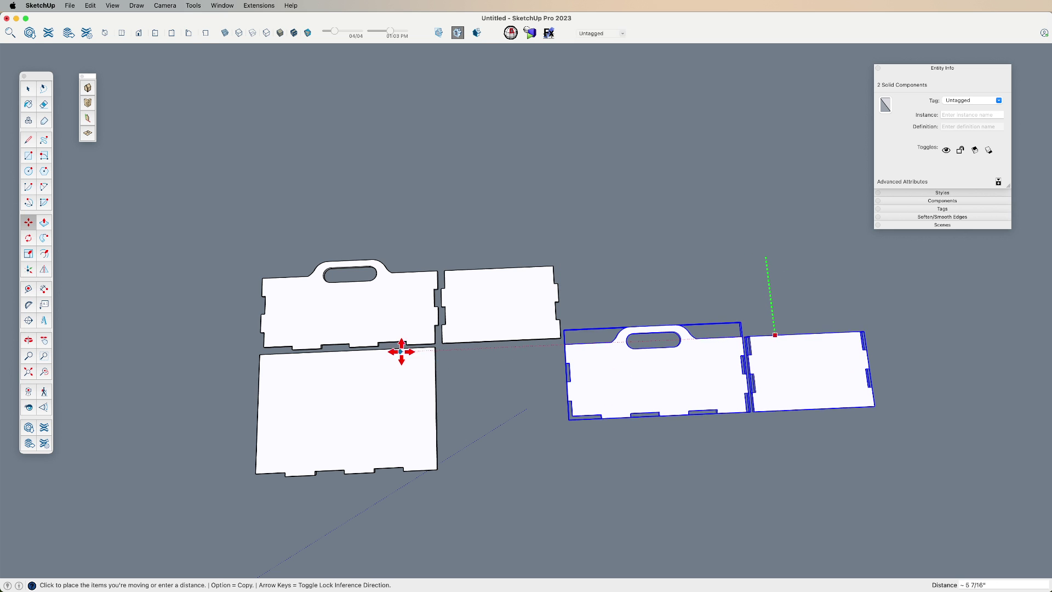
left_click(435, 349)
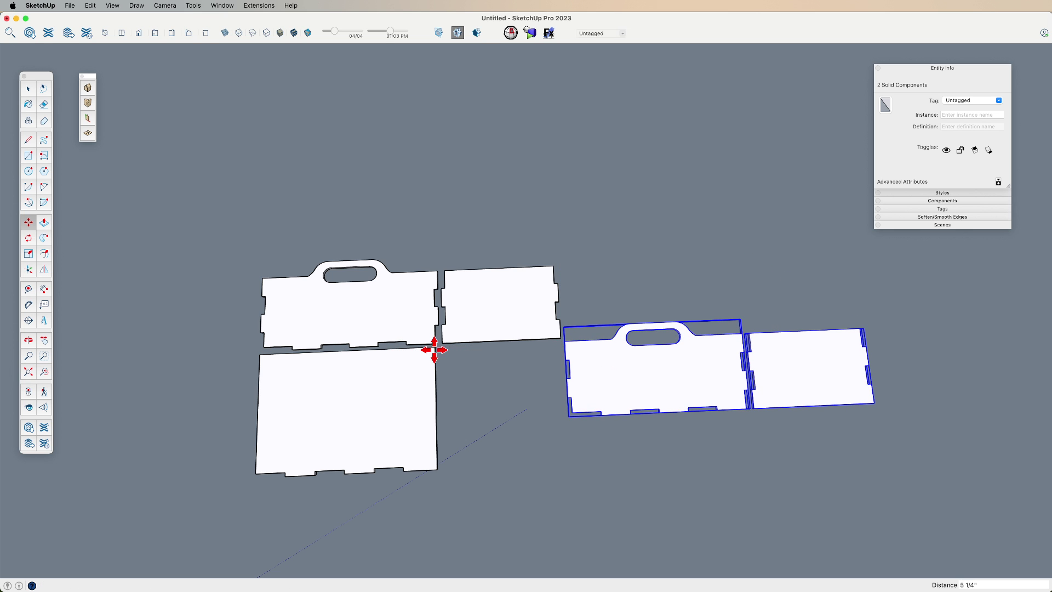
Tuck the small end panel against the base panel and orbit to inspect the layout.
left_click(814, 390)
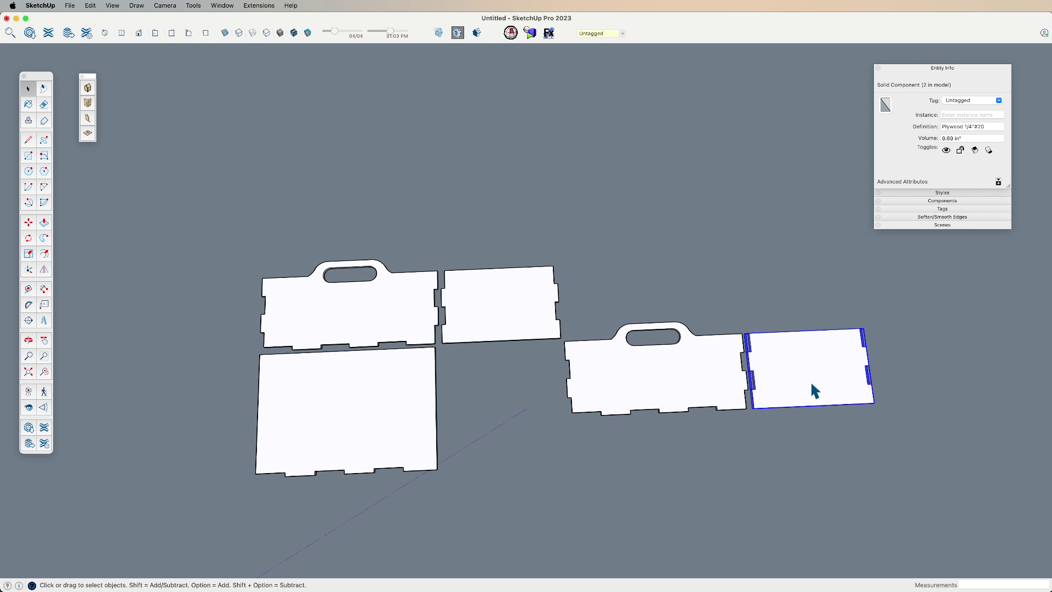
left_click(515, 449)
scroll(550, 405, "up", 3)
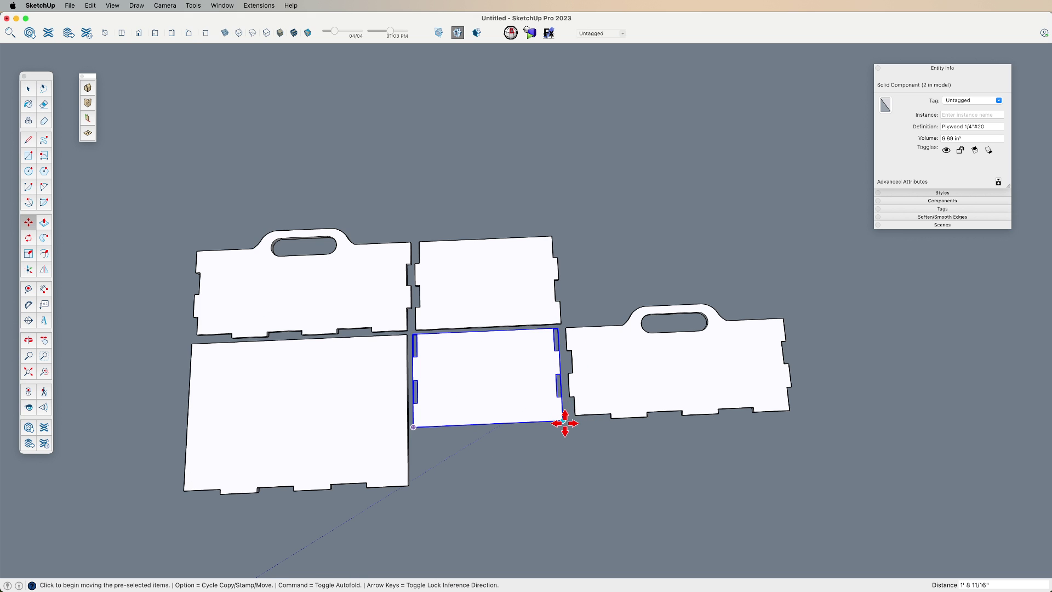
left_click(564, 421)
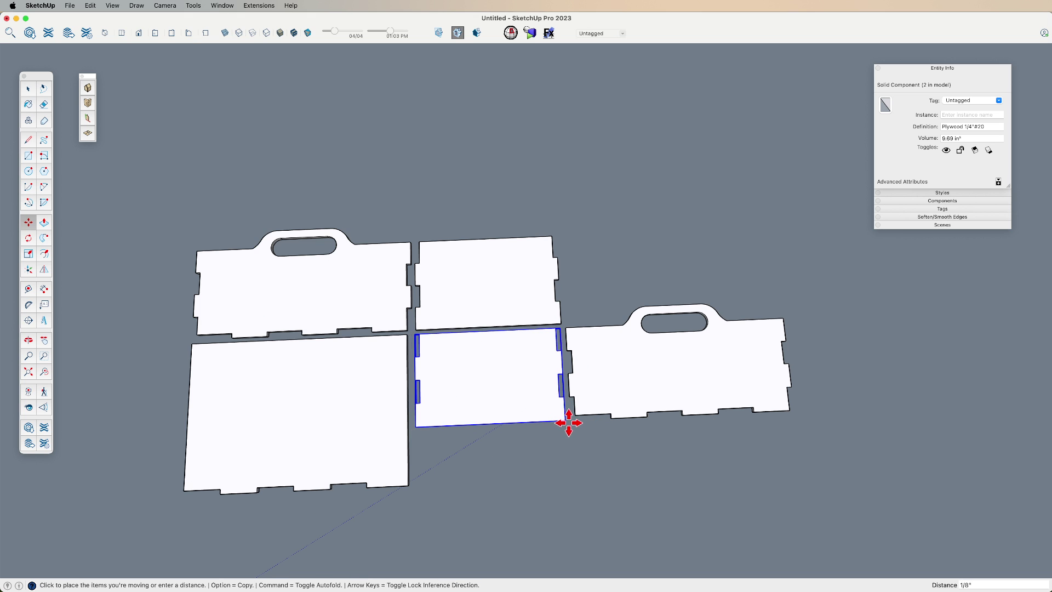
left_click(563, 323)
key("space")
left_click(592, 297)
key("o")
left_click_drag(592, 328, 528, 342)
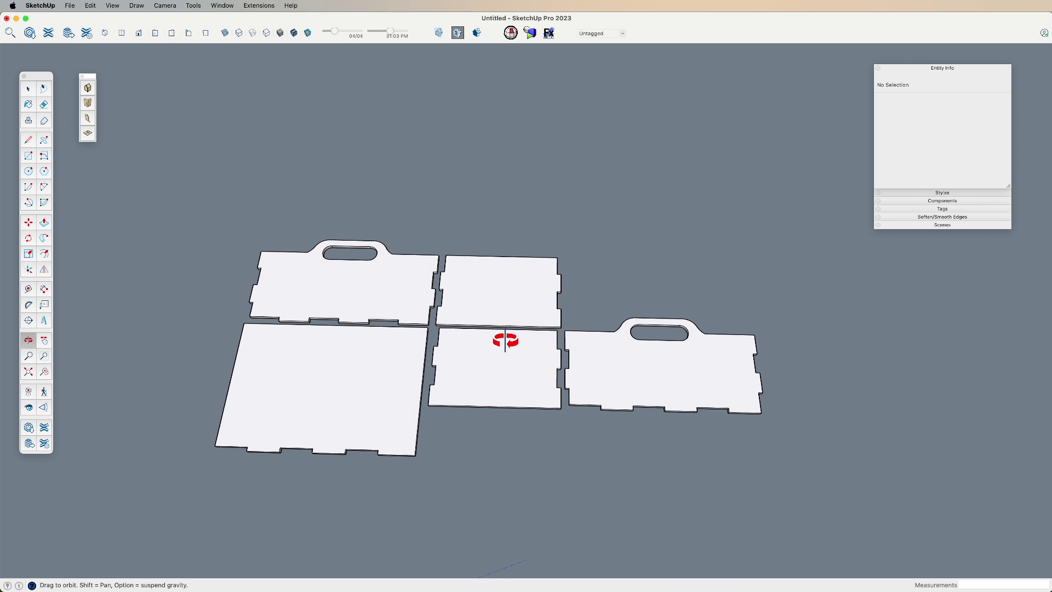
mouse_move(480, 328)
left_mouse_down()
mouse_move(512, 369)
mouse_move(526, 476)
mouse_move(471, 329)
left_mouse_up()
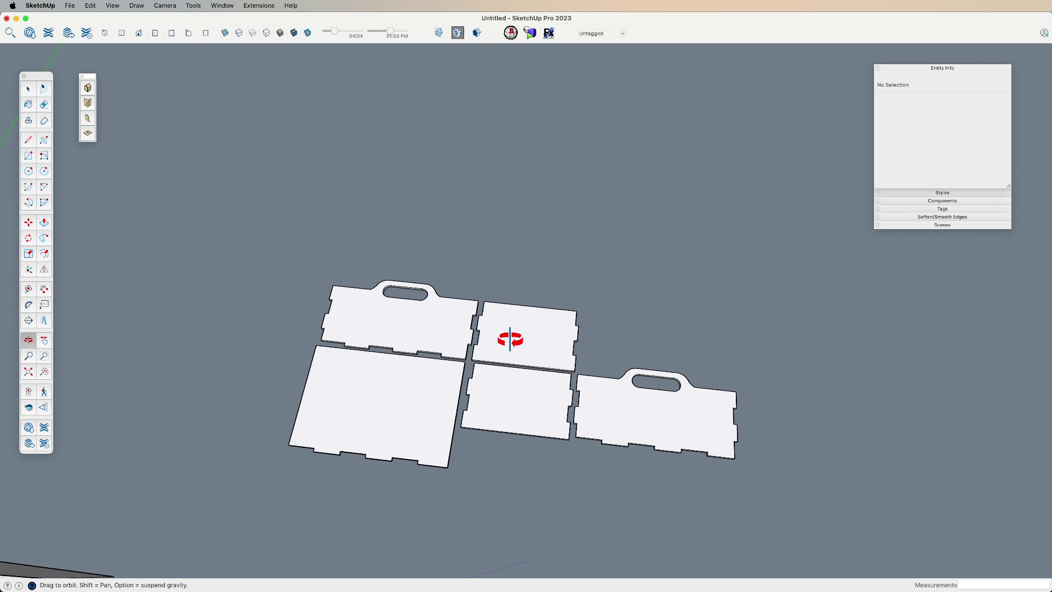
View the five-panel cutting layout straight down from Top view.
left_click(121, 33)
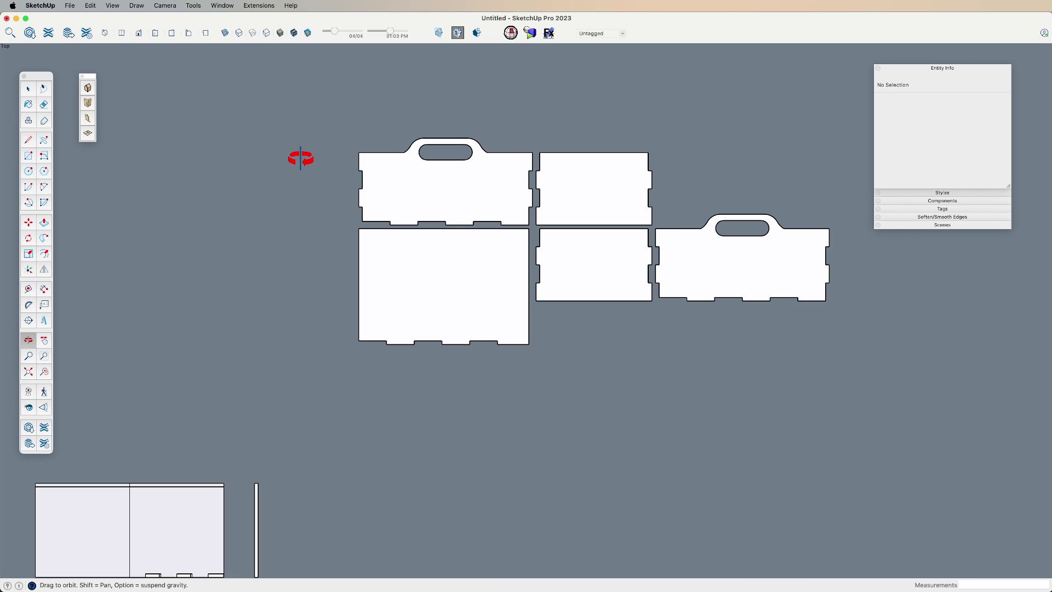
key("h")
scroll(500, 305, "up", 5)
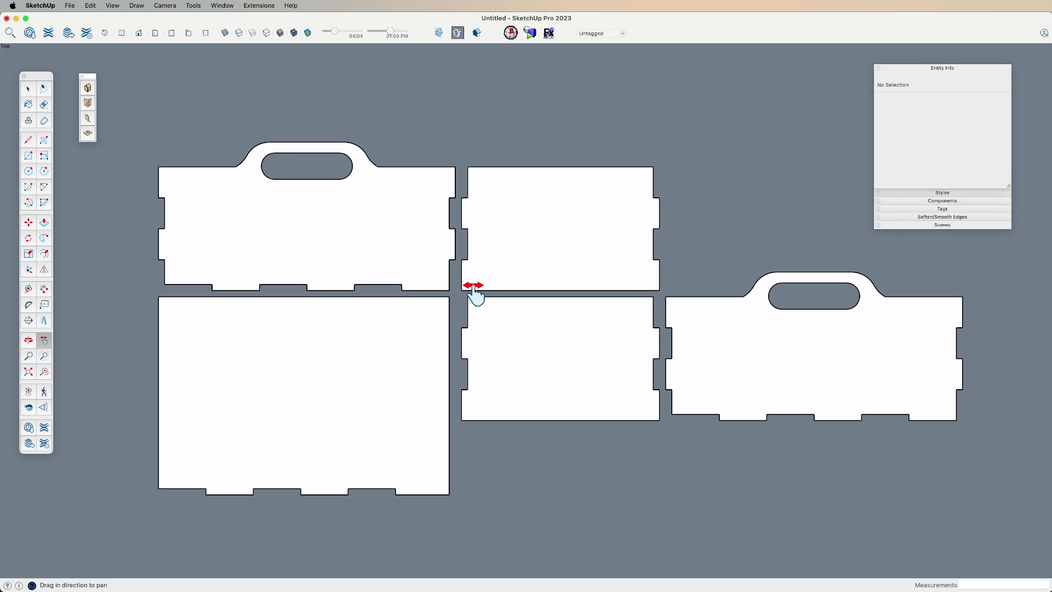
key("space")
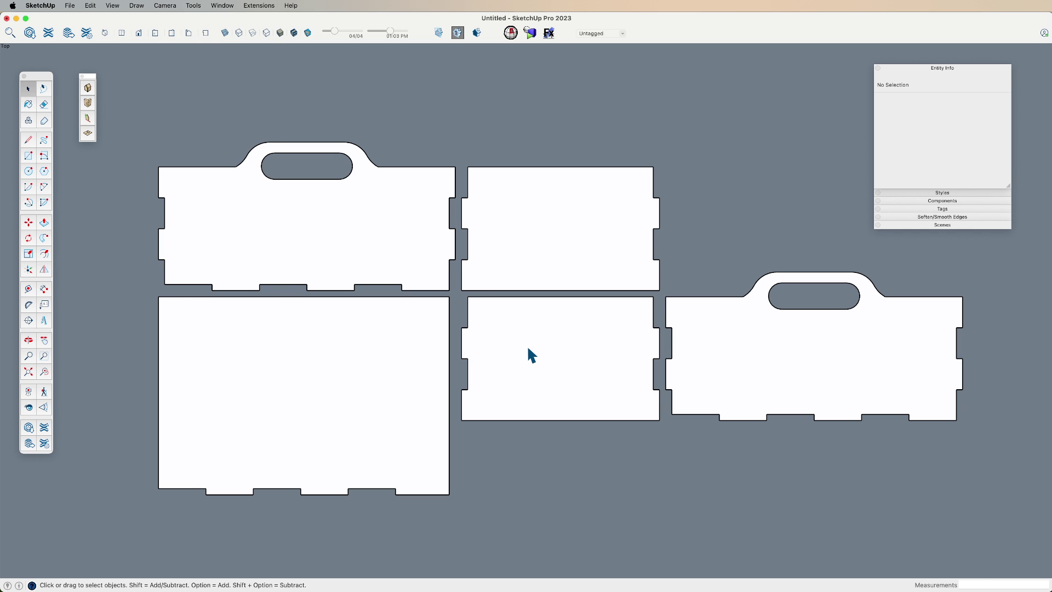
Orbit the flat layout back into perspective, briefly selecting and deselecting all five panels.
middle_click_drag(523, 347, 493, 366)
middle_click_drag(575, 352, 548, 366)
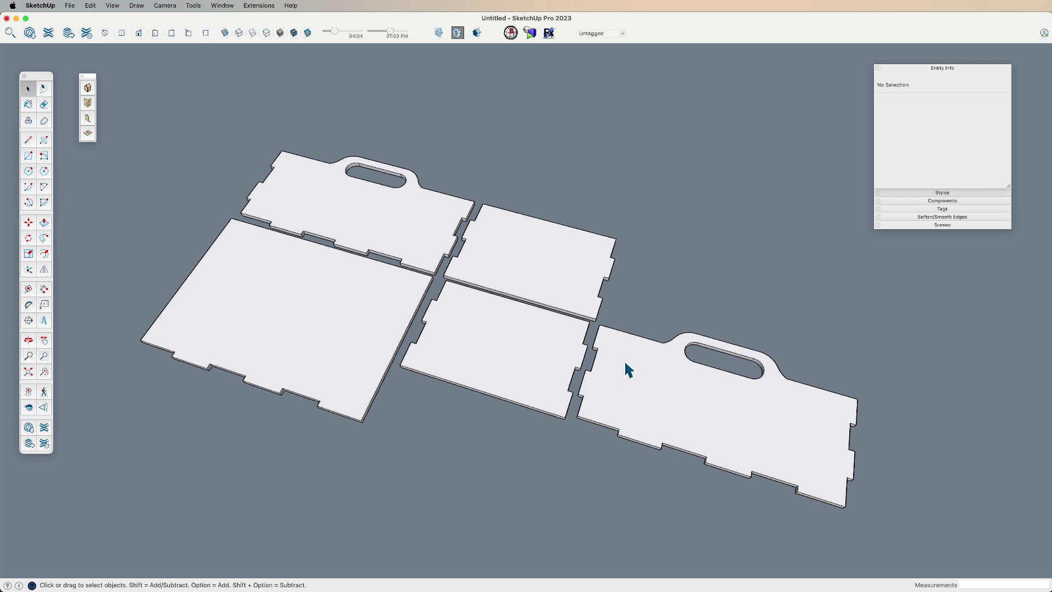
scroll(433, 235, "down", 3)
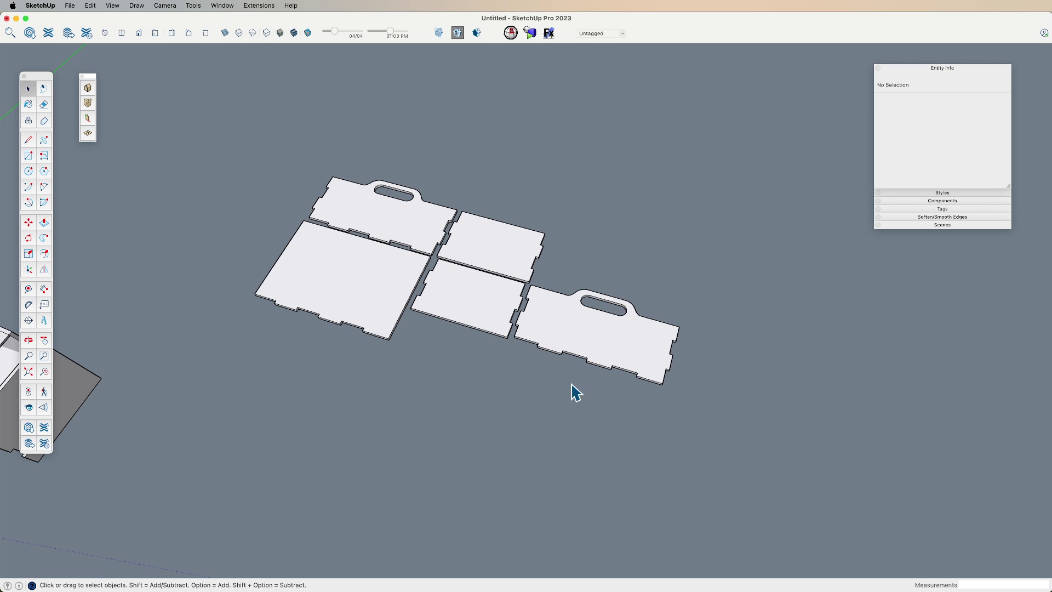
left_click_drag(573, 385, 345, 229)
scroll(469, 260, "up", 5)
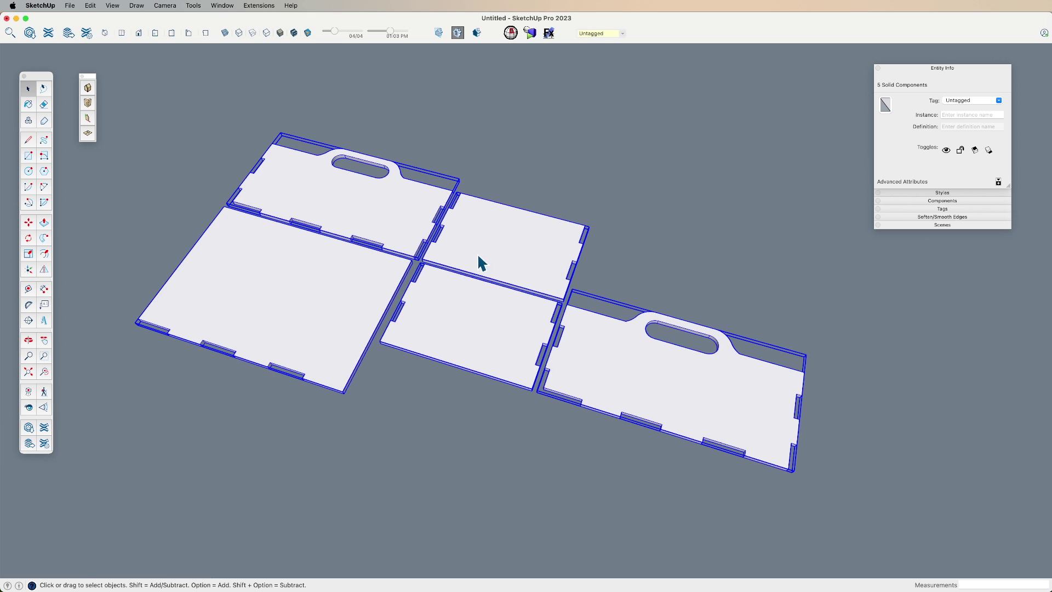
left_click(406, 155)
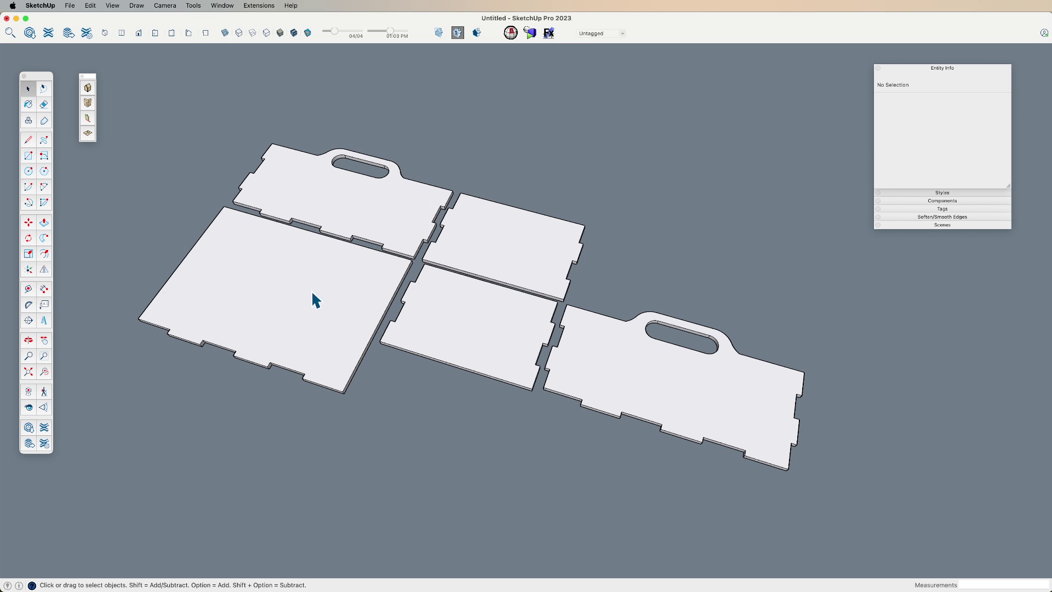
Open the recent file Clock - 23inch.skp.
left_click(70, 6)
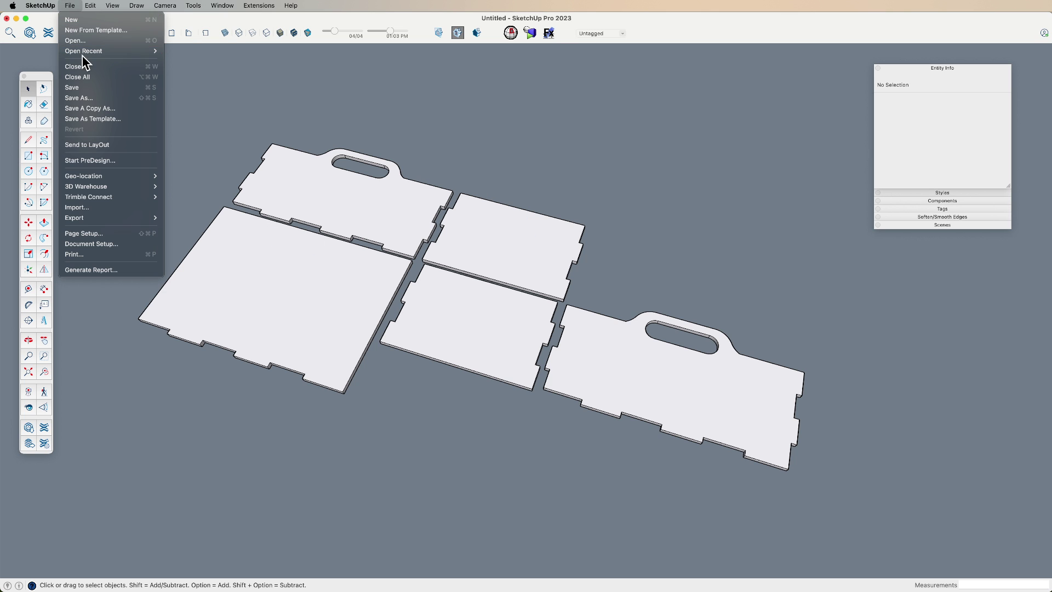
mouse_move(88, 51)
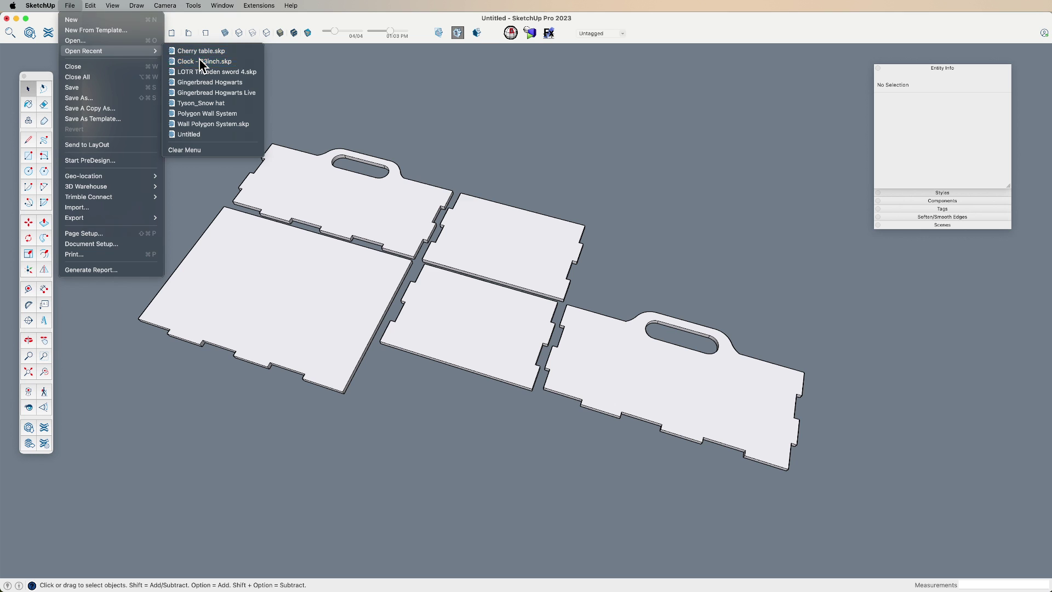
left_click(203, 61)
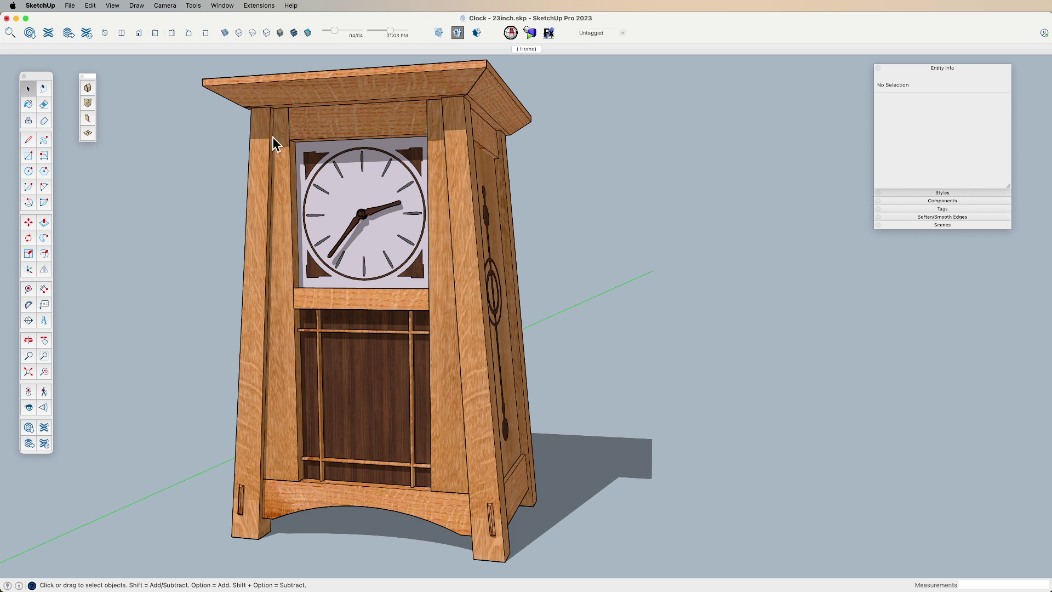
Zoom and orbit around the mantel clock to view its top and front.
left_click(457, 257)
scroll(423, 329, "down", 2)
left_click(587, 347)
scroll(399, 281, "down", 2)
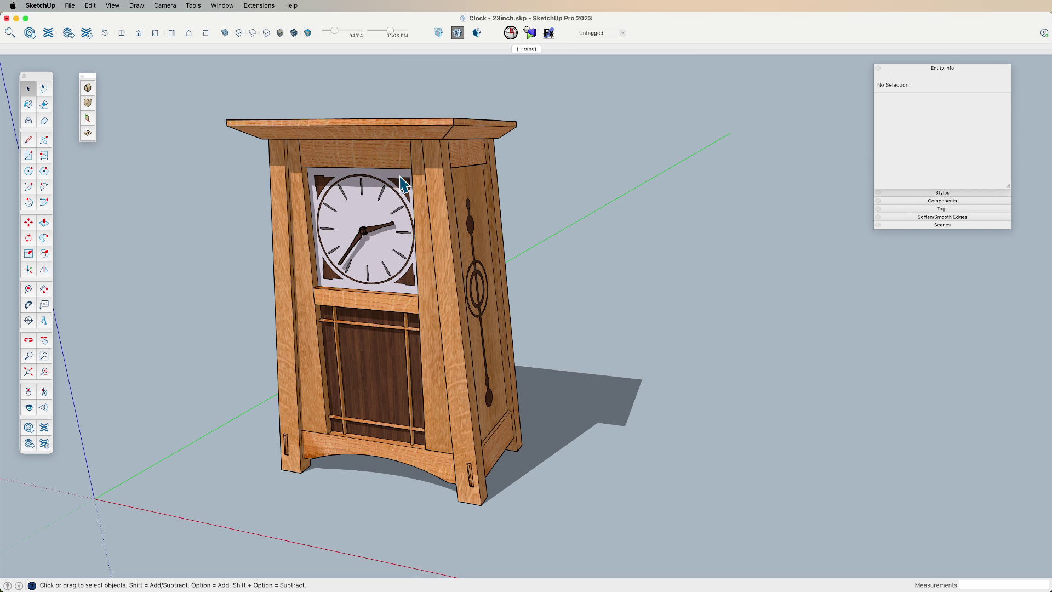
scroll(408, 255, "down", 2)
middle_click_drag(357, 231, 454, 282)
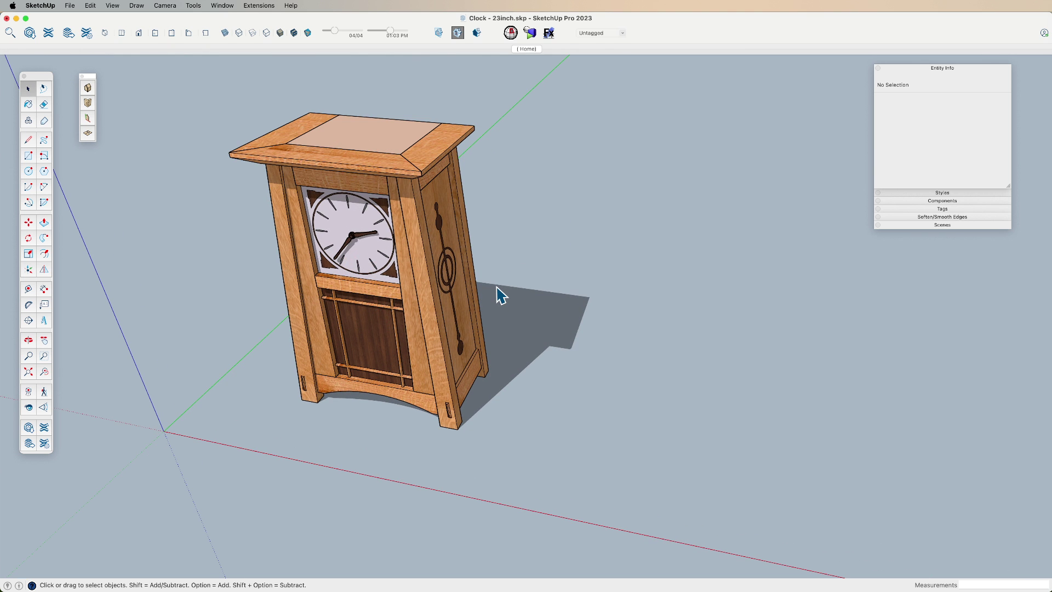
mouse_move(433, 325)
middle_mouse_down()
mouse_move(423, 329)
mouse_move(449, 245)
mouse_move(435, 305)
mouse_move(441, 323)
middle_mouse_up()
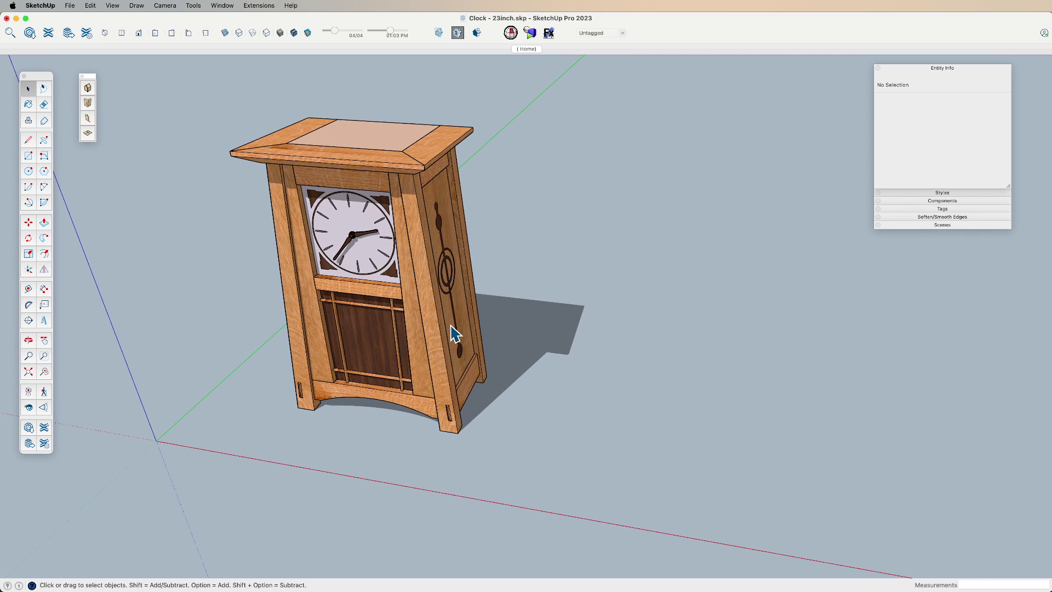